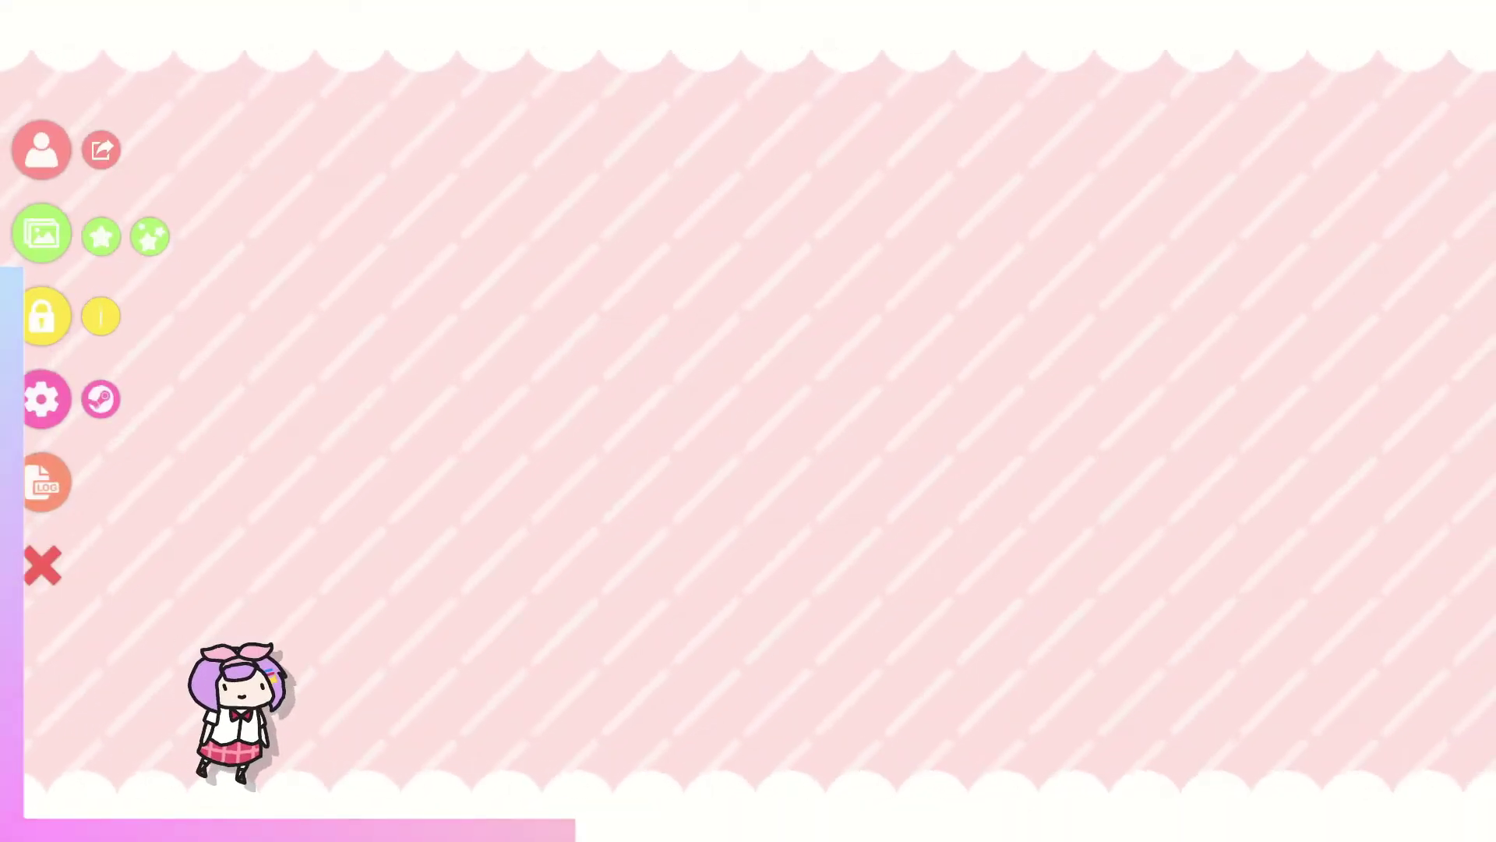
Open the data folder from the settings and go into its Live2DModels folder.
{"action": "left_click", "coordinate": [46, 404]}
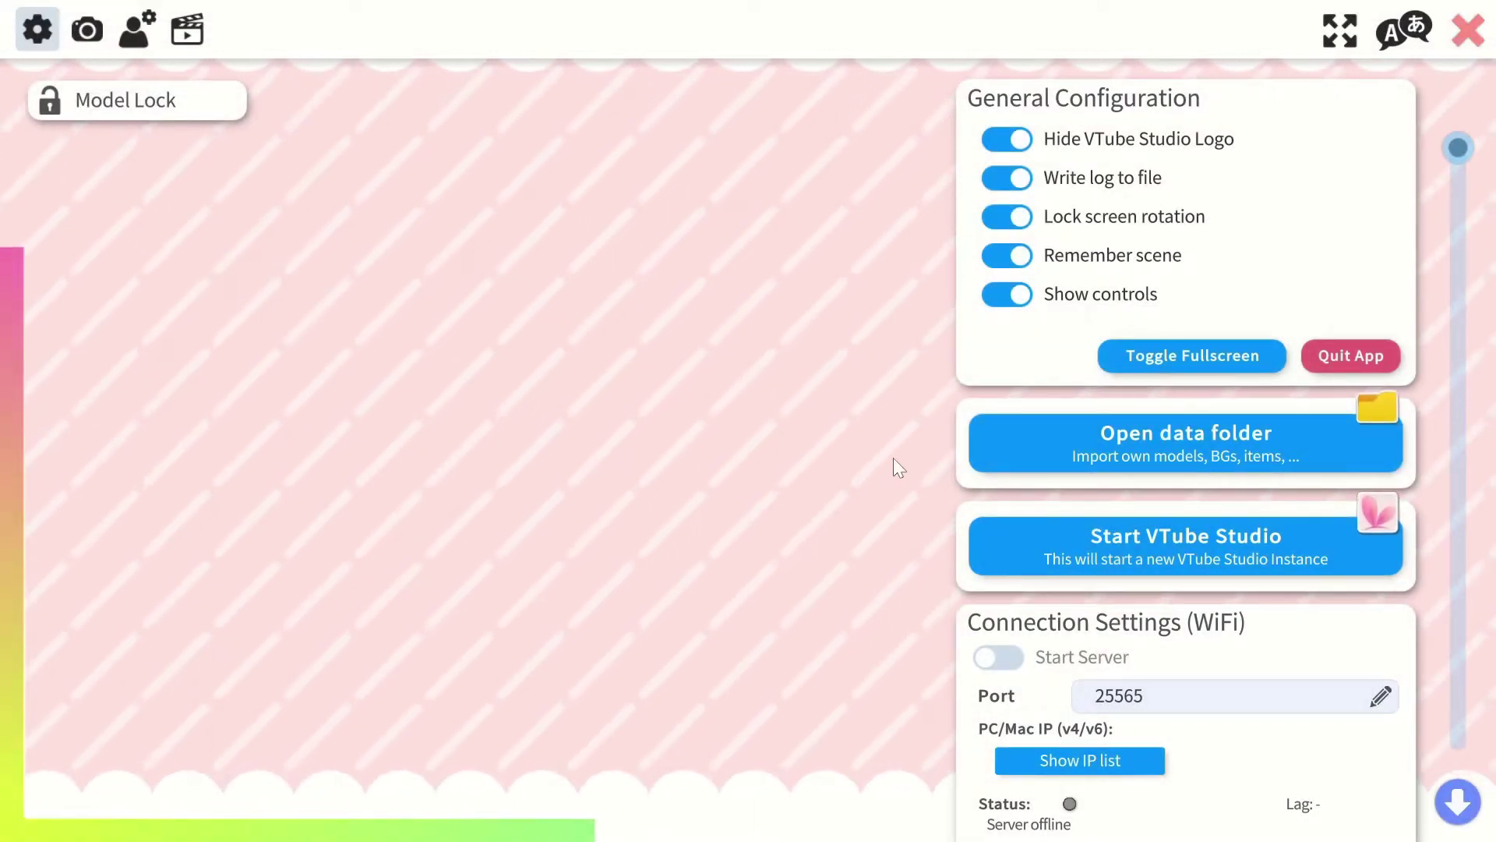
{"action": "left_click", "coordinate": [1225, 450]}
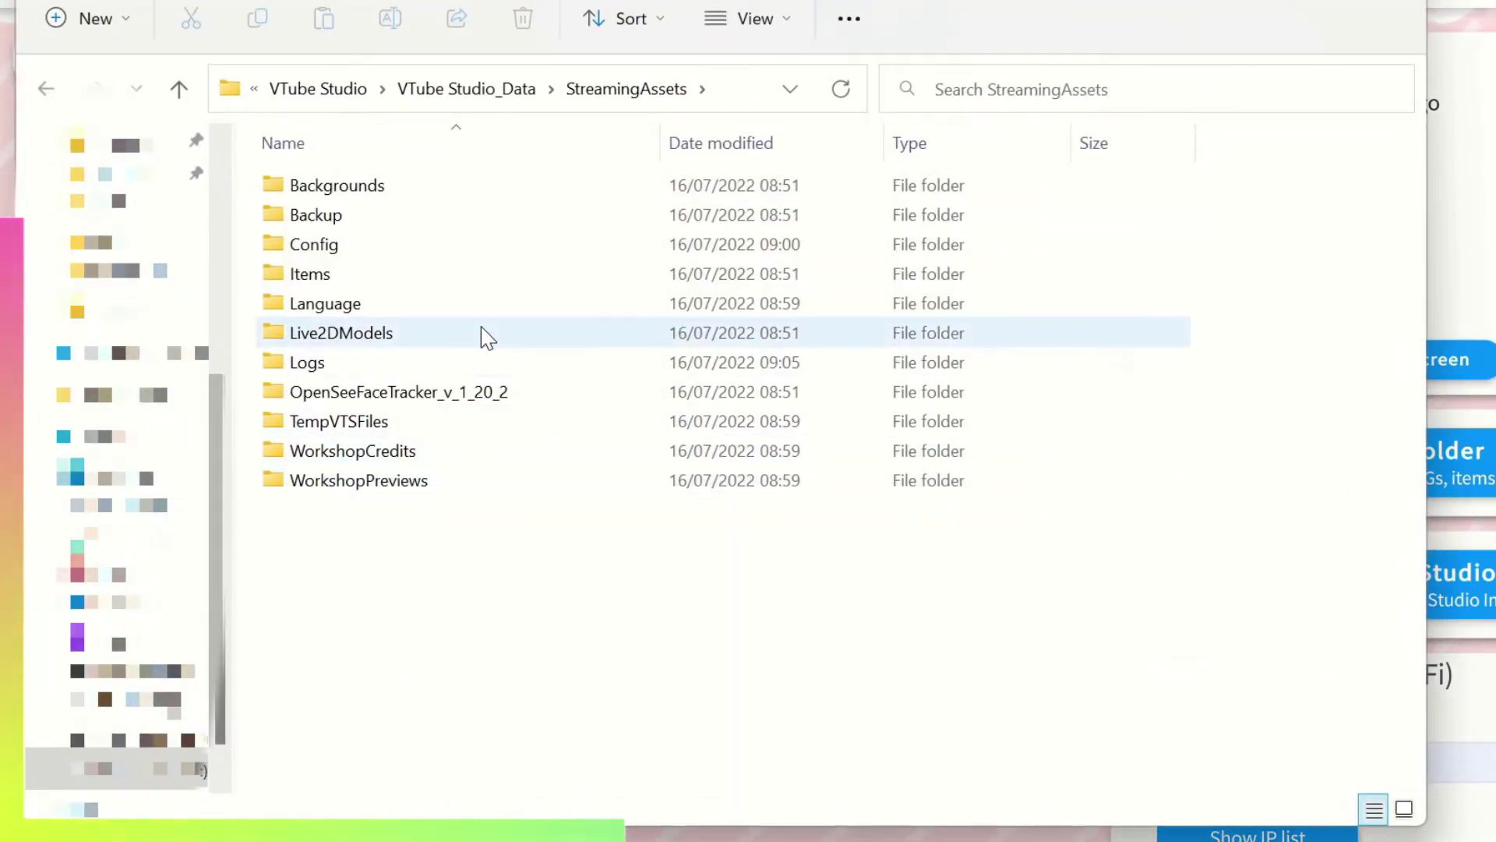
{"action": "double_click", "coordinate": [431, 340]}
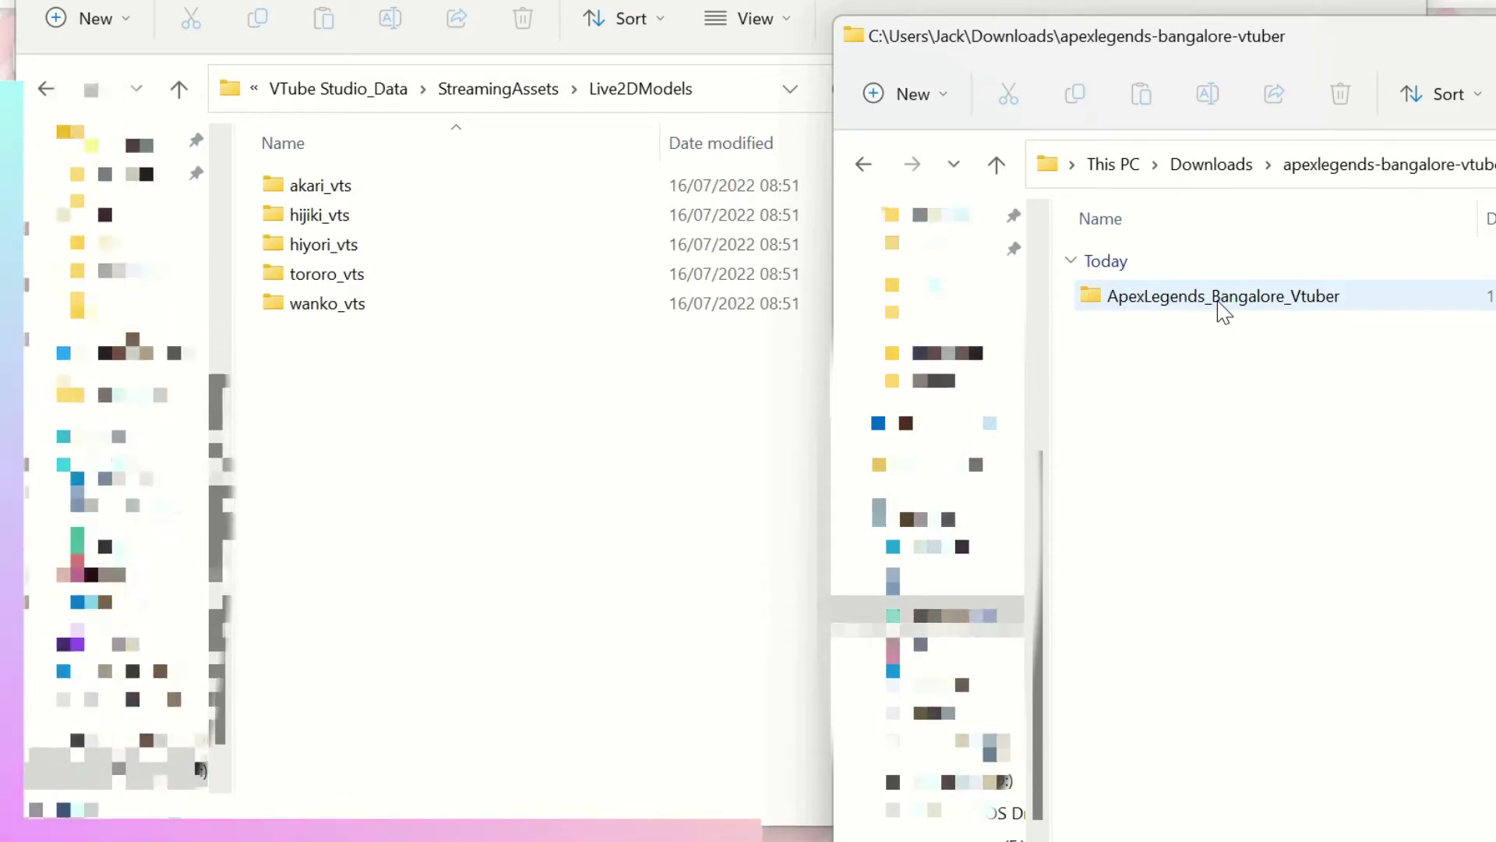
Check the contents of the downloaded ApexLegends_Bangalore_Vtuber folder, then transfer that folder into Live2DModels.
{"action": "double_click", "coordinate": [1220, 299]}
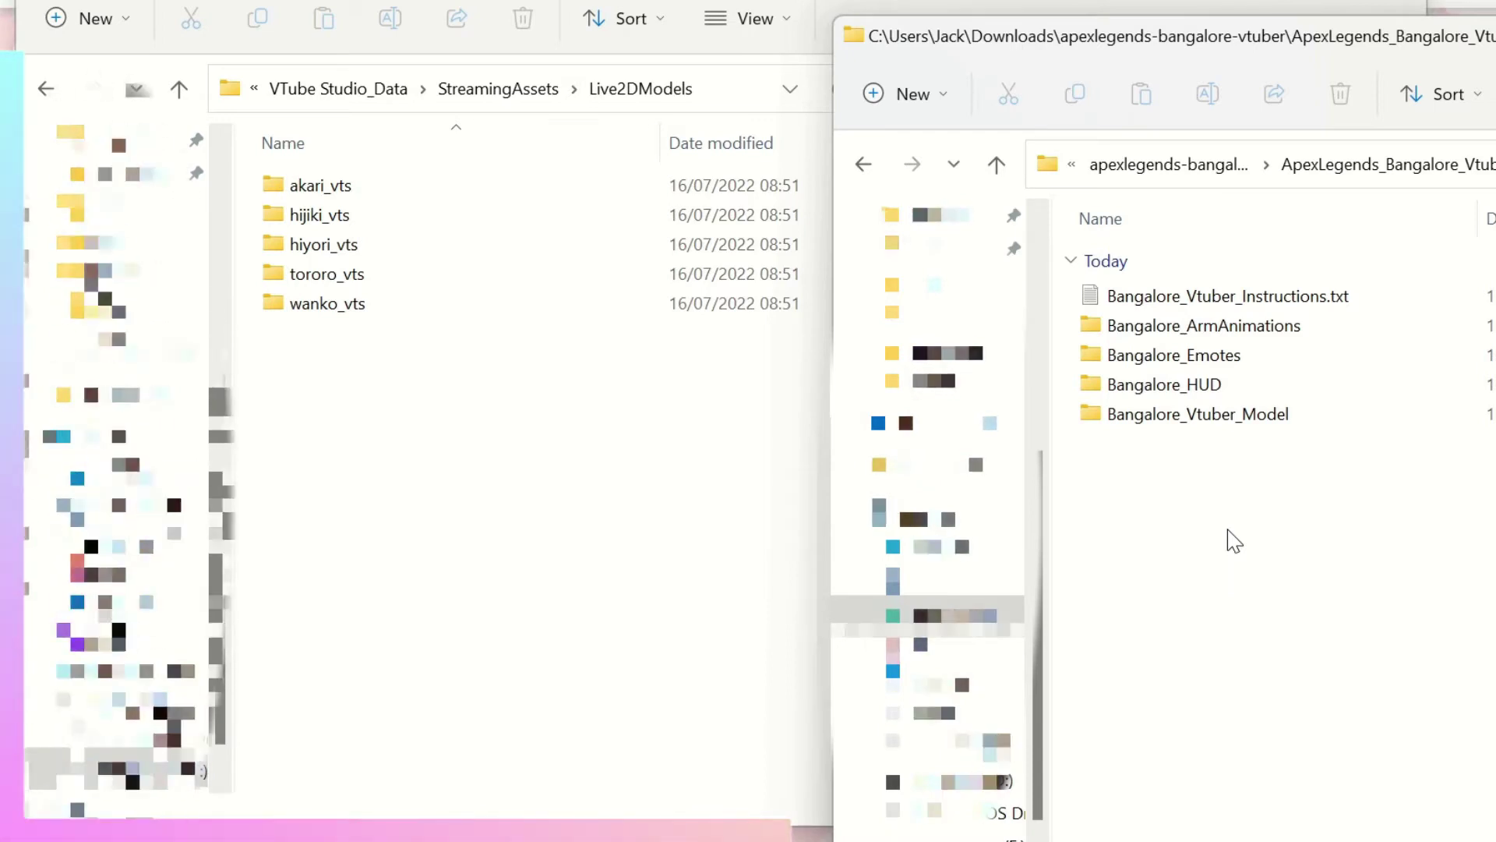
{"action": "key", "text": "alt+Left"}
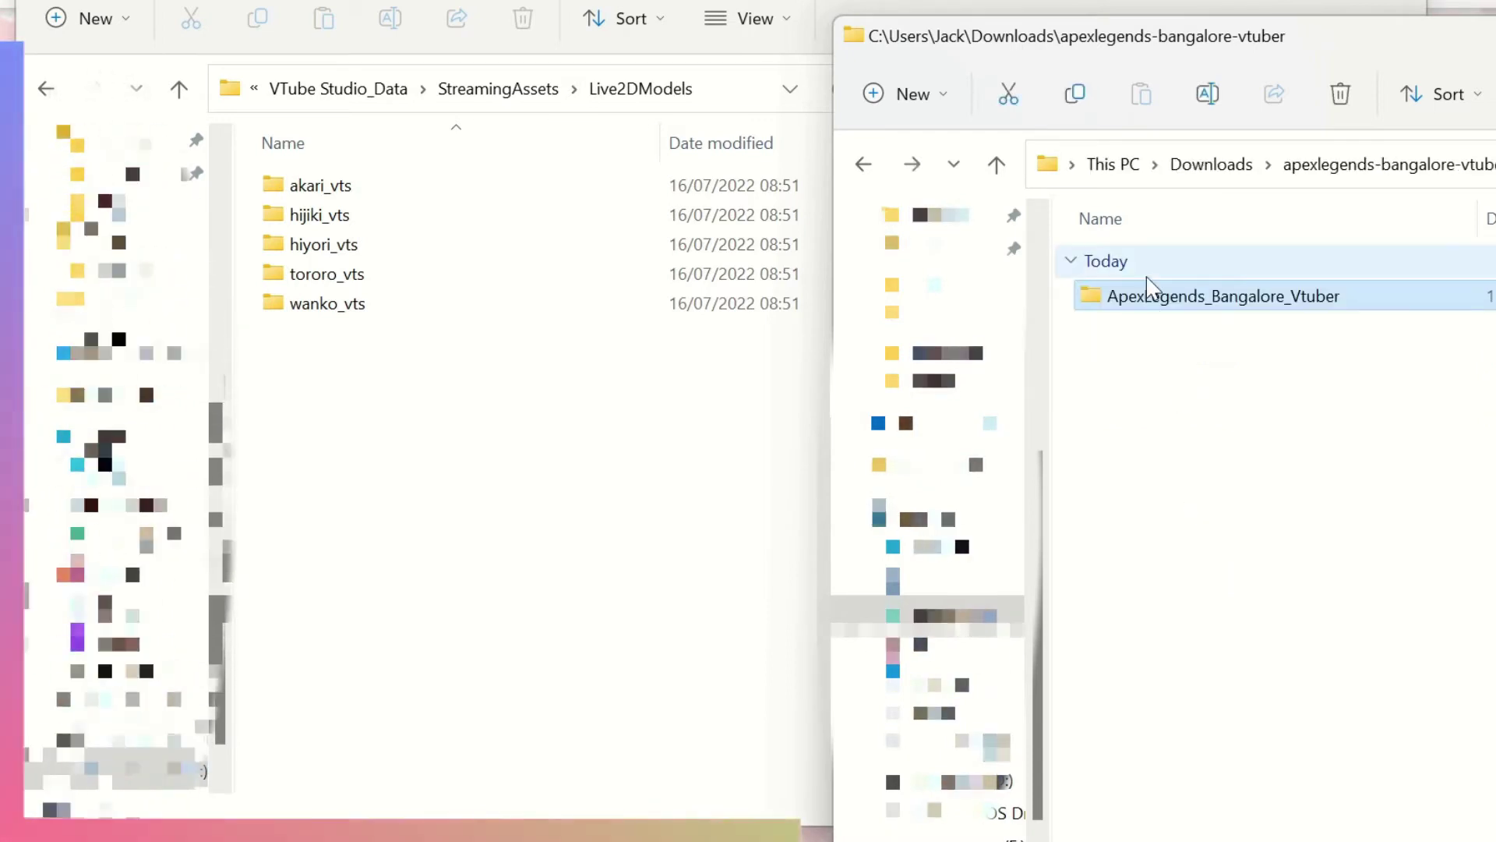
{"action": "left_click_drag", "start_coordinate": [1182, 304], "coordinate": [396, 407]}
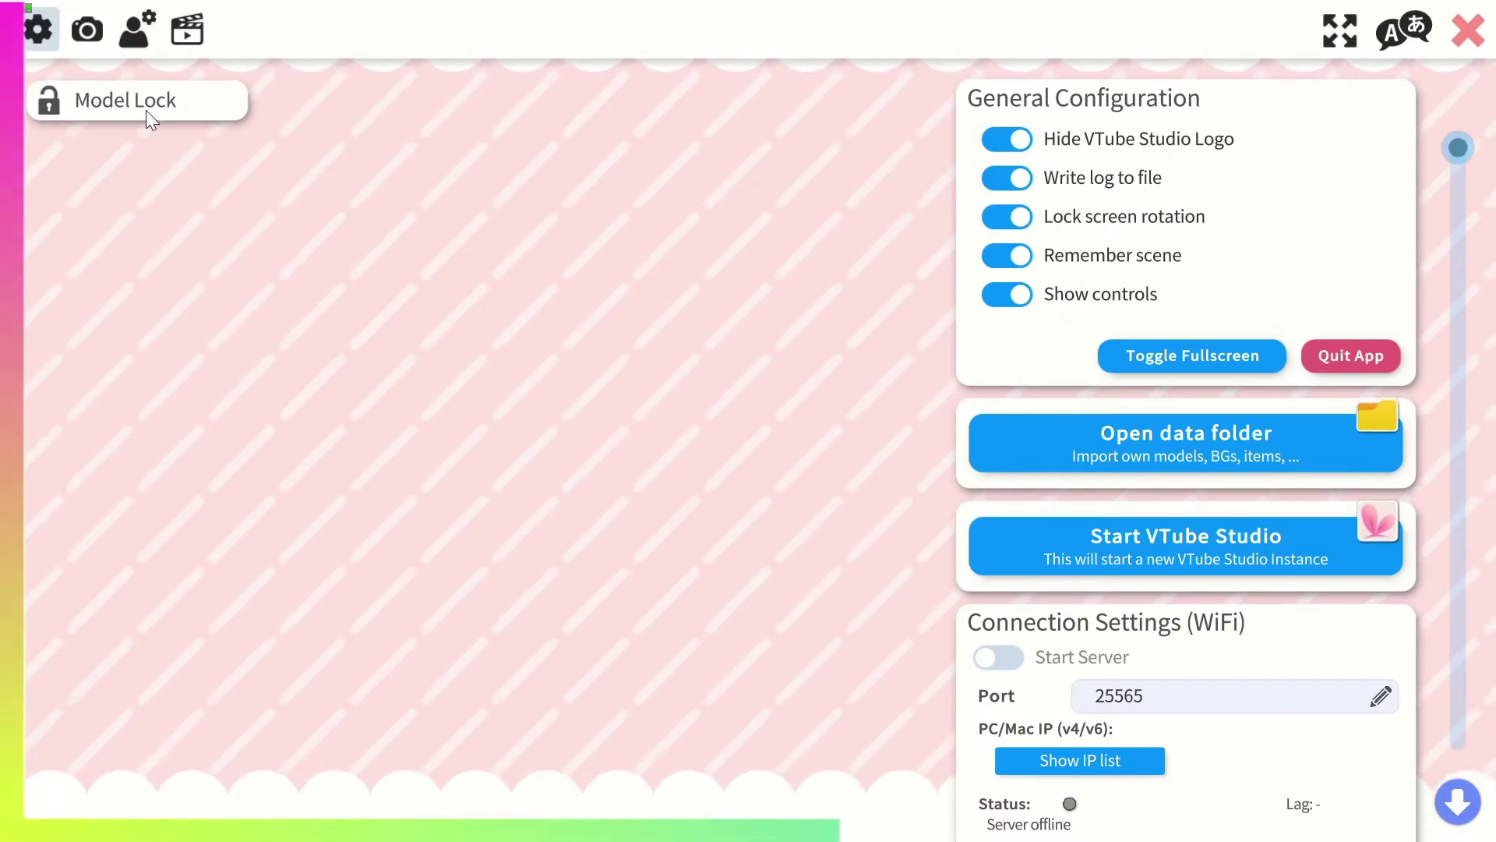
Close the settings and load the imported Bangalore model from the model selection.
{"action": "left_click", "coordinate": [1470, 34]}
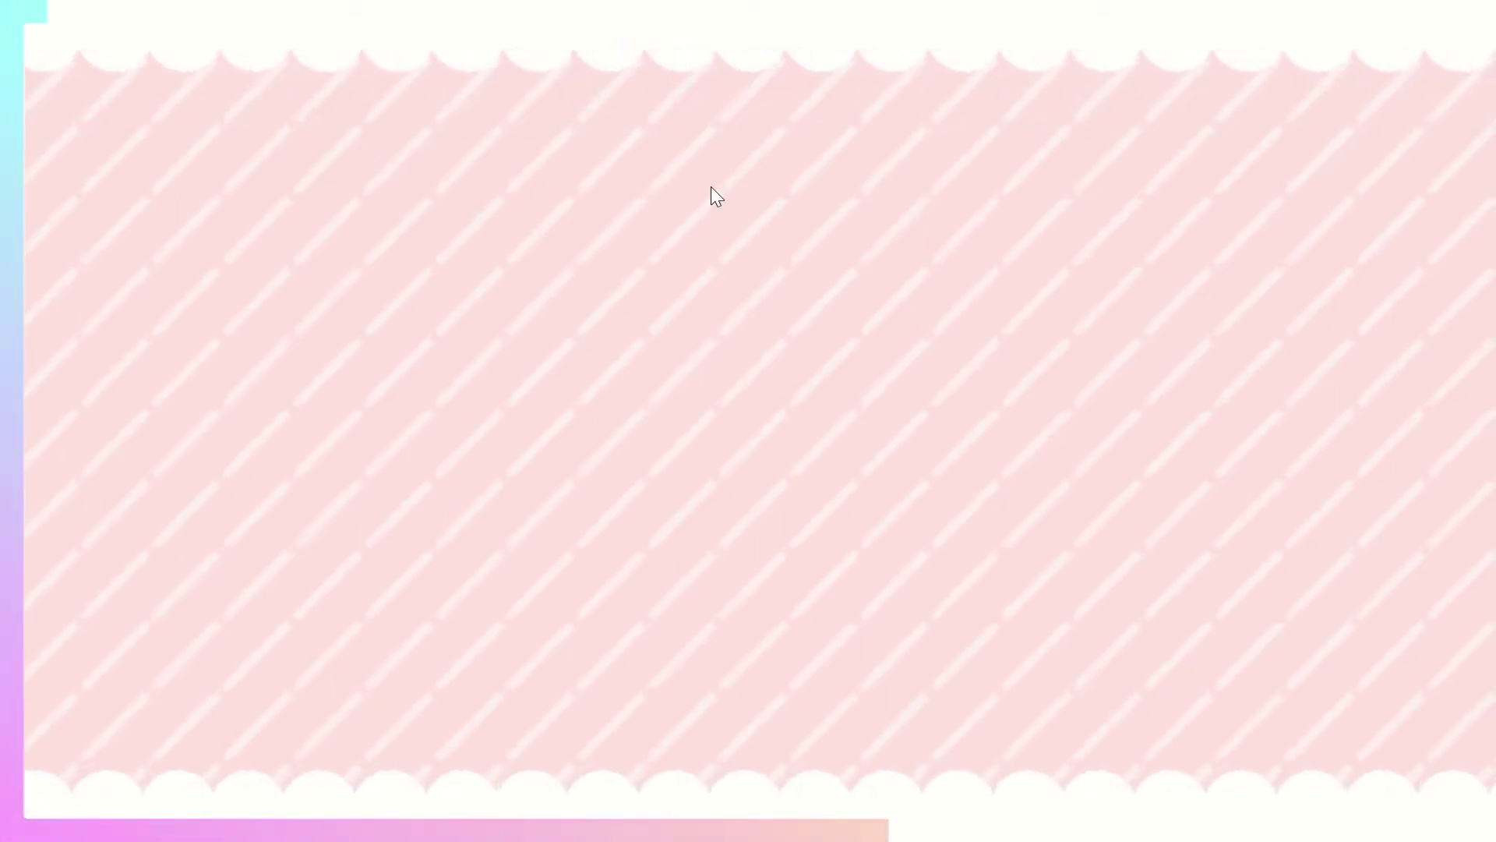
{"action": "double_click", "coordinate": [816, 250]}
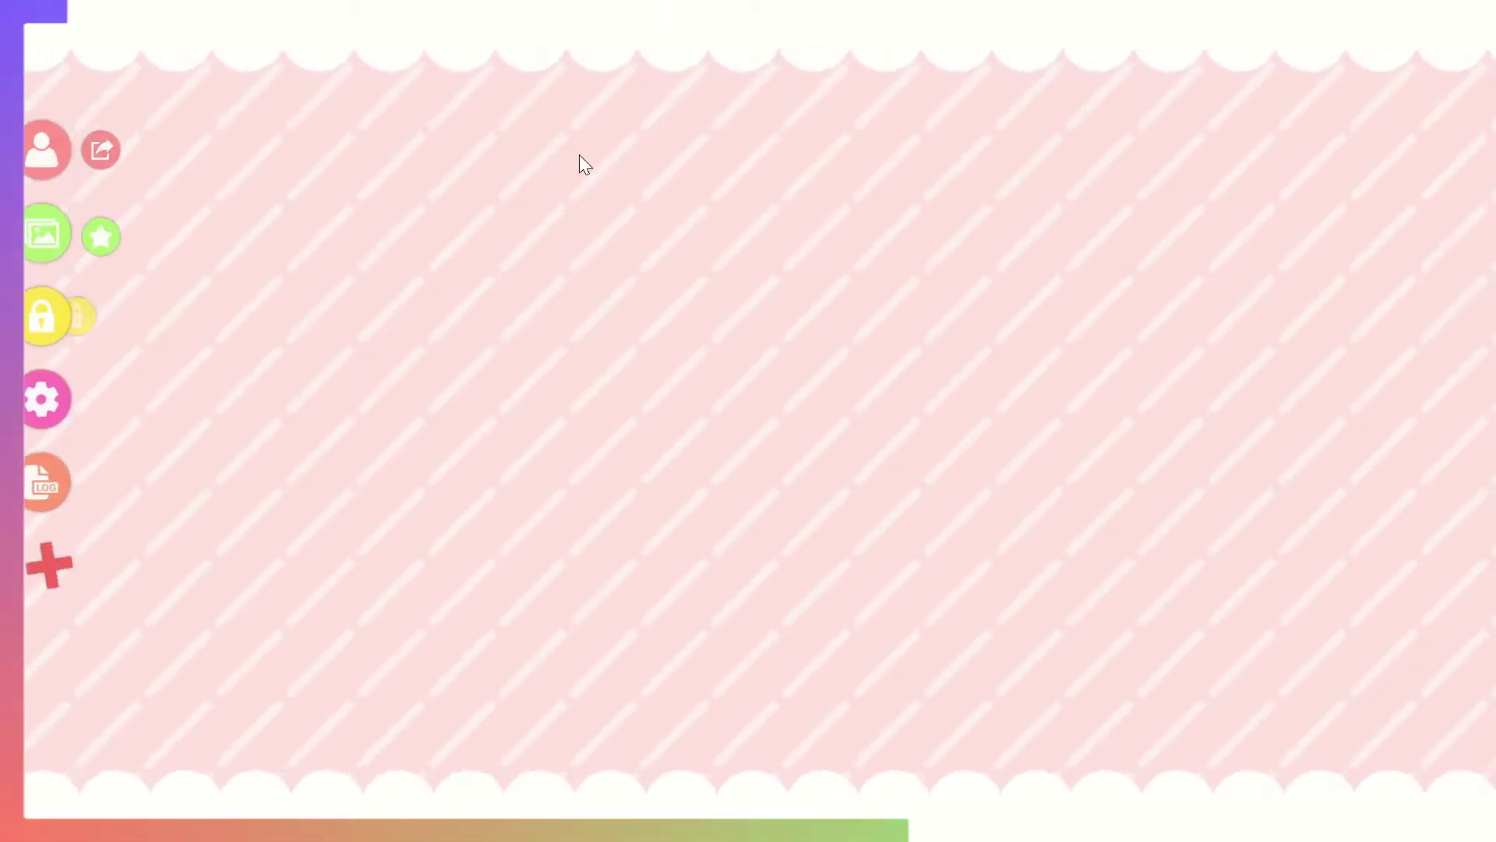
{"action": "left_click", "coordinate": [49, 155]}
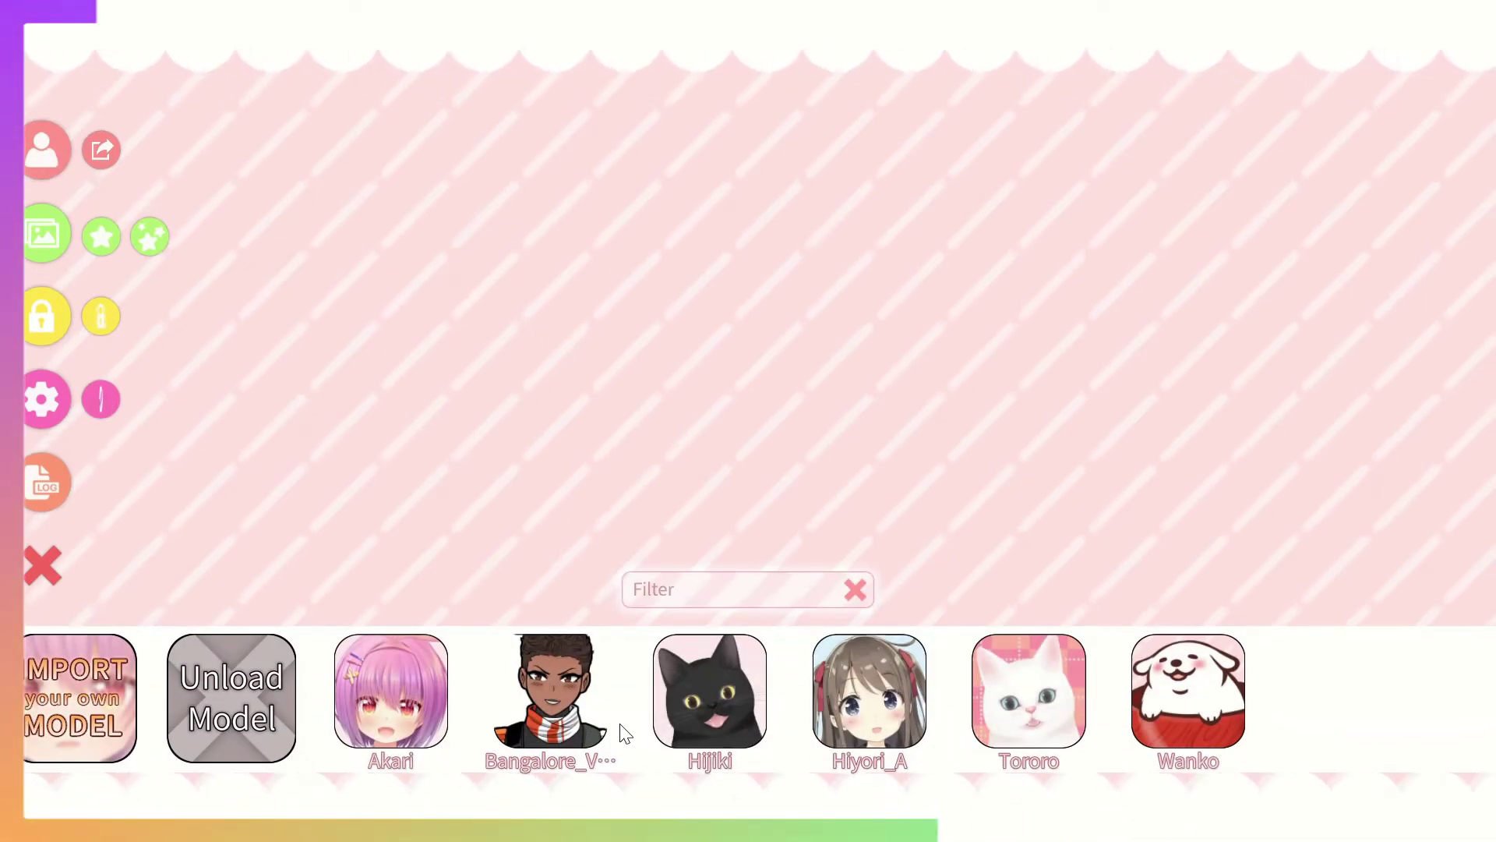
{"action": "left_click", "coordinate": [568, 695]}
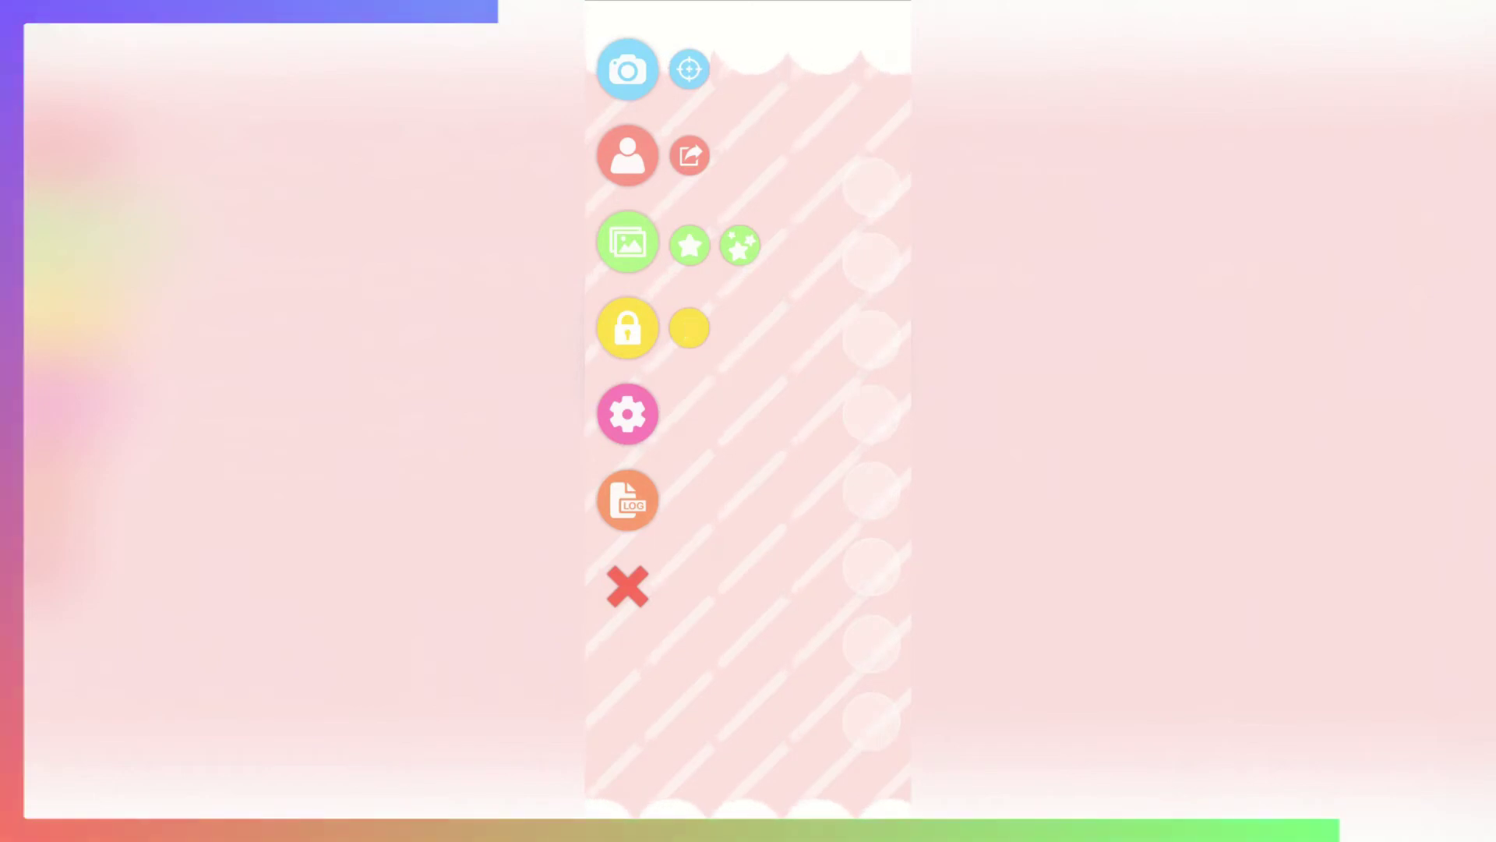
Open the settings of the phone version and go to the Stream to PC (WiFi) section.
{"action": "left_click", "coordinate": [627, 414]}
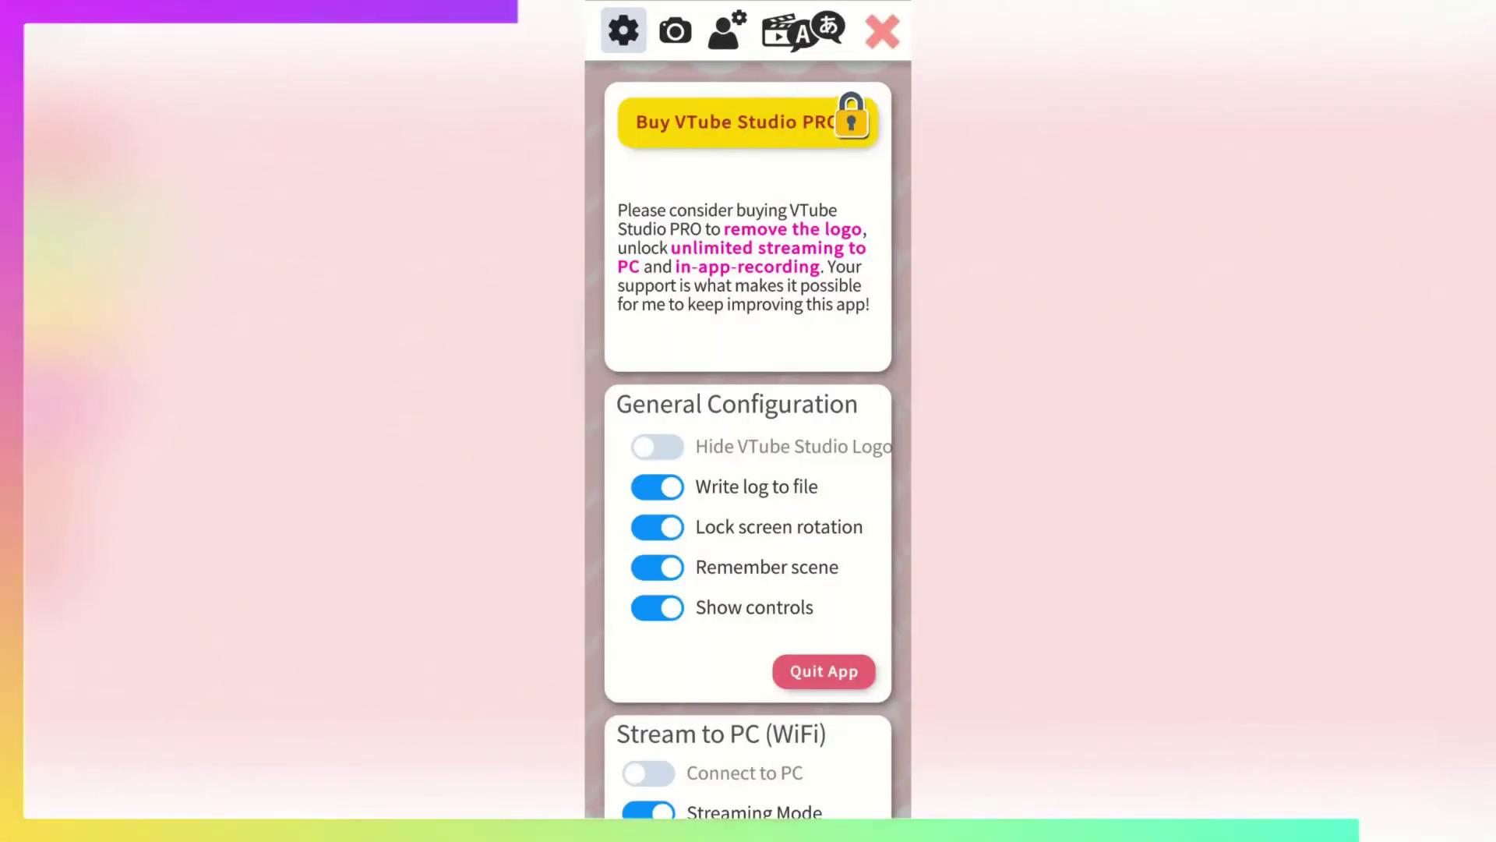
{"action": "scroll", "coordinate": [722, 416], "scroll_direction": "down", "scroll_amount": 7}
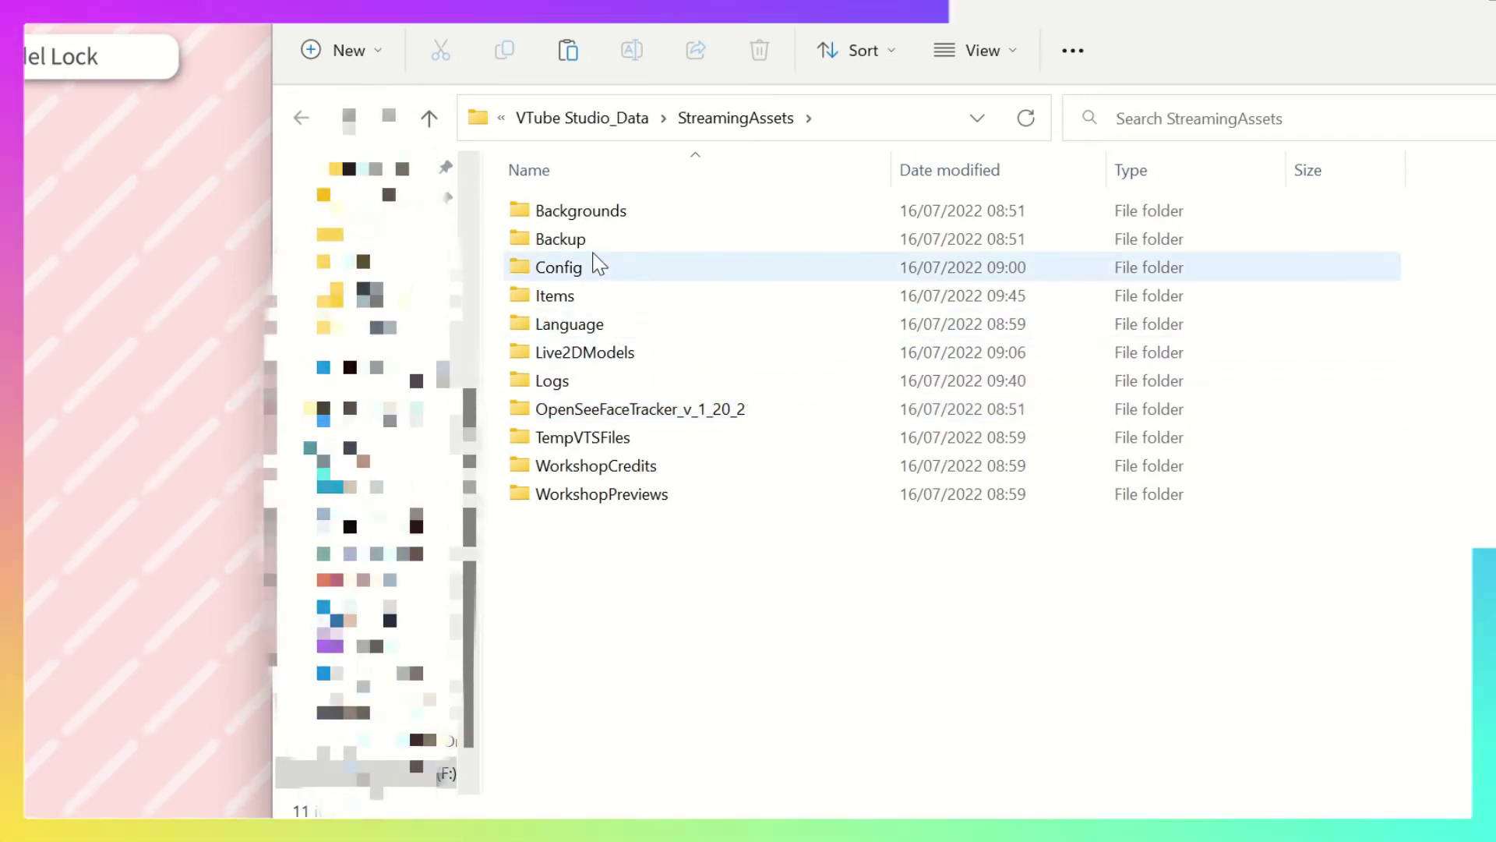
Copy the Bangalore_Controller, Bangalore_GunCheck and Bangalore_Keyboard folders from Bangalore_ArmAnimations into the StreamingAssets Items folder.
{"action": "double_click", "coordinate": [570, 292]}
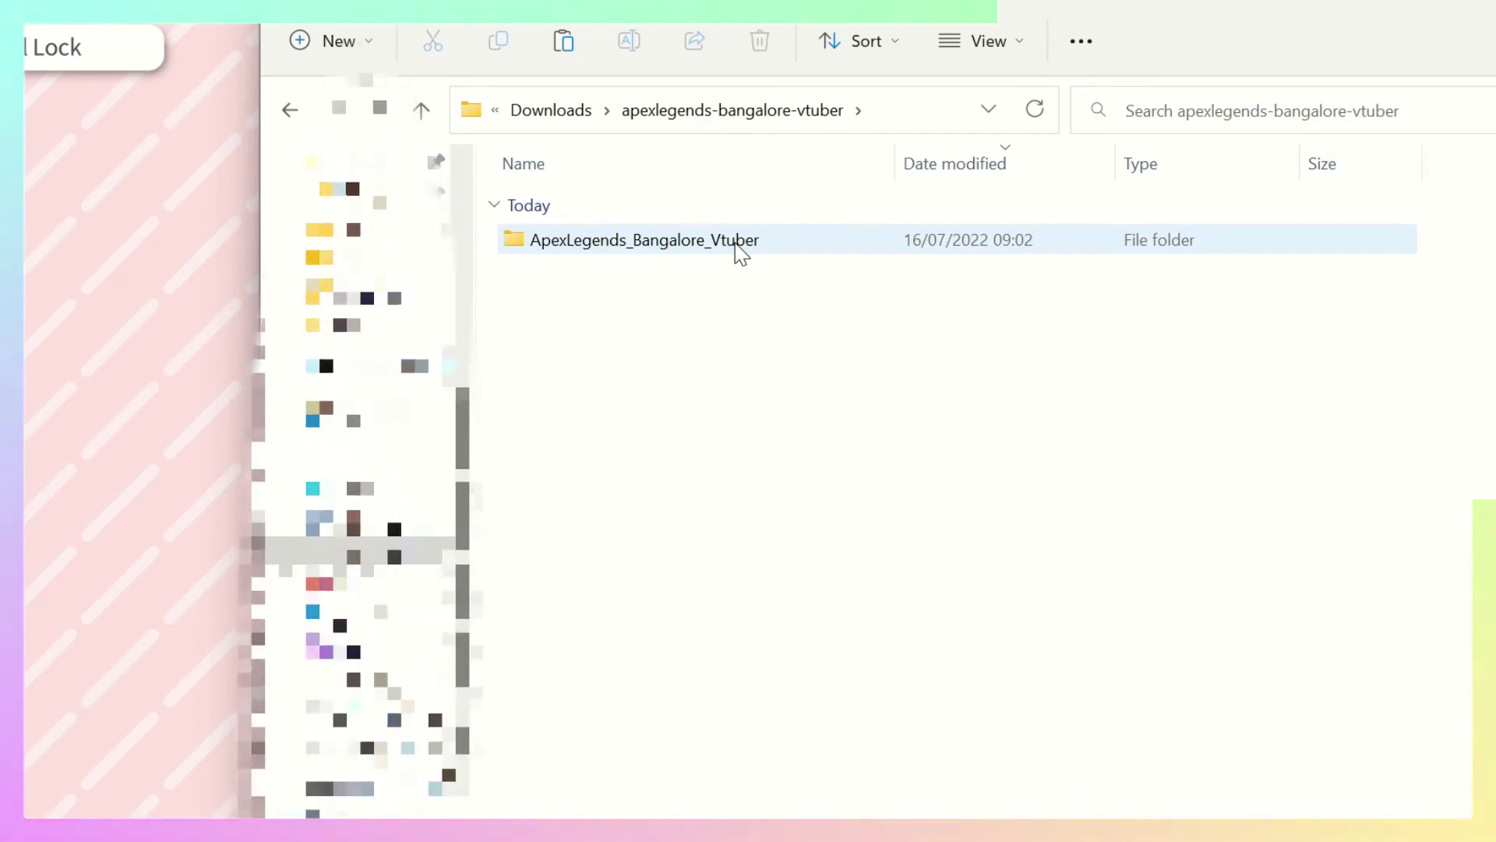
{"action": "double_click", "coordinate": [736, 245]}
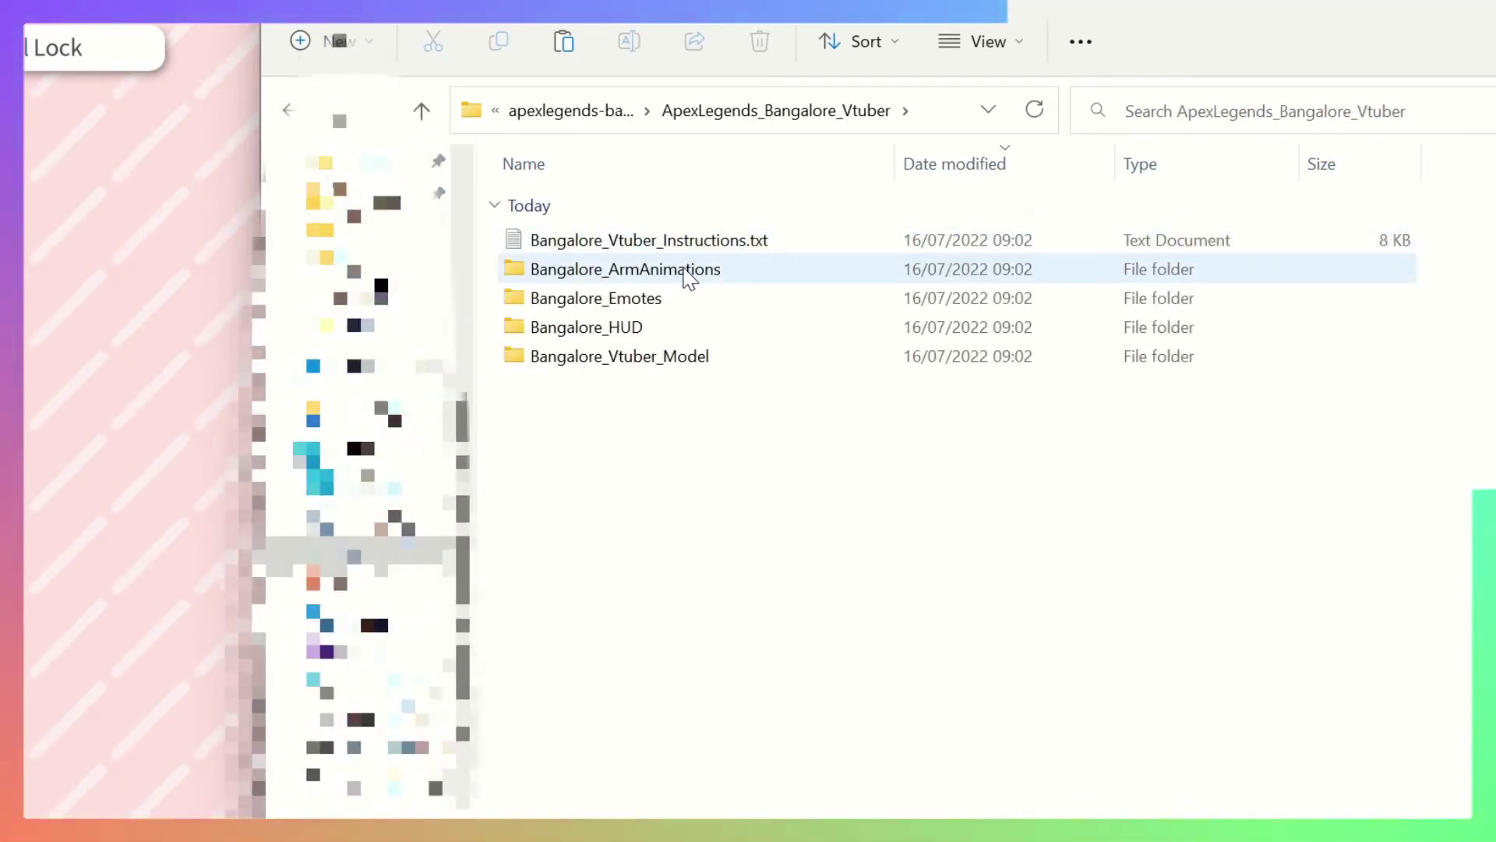
{"action": "mouse_move", "coordinate": [693, 275]}
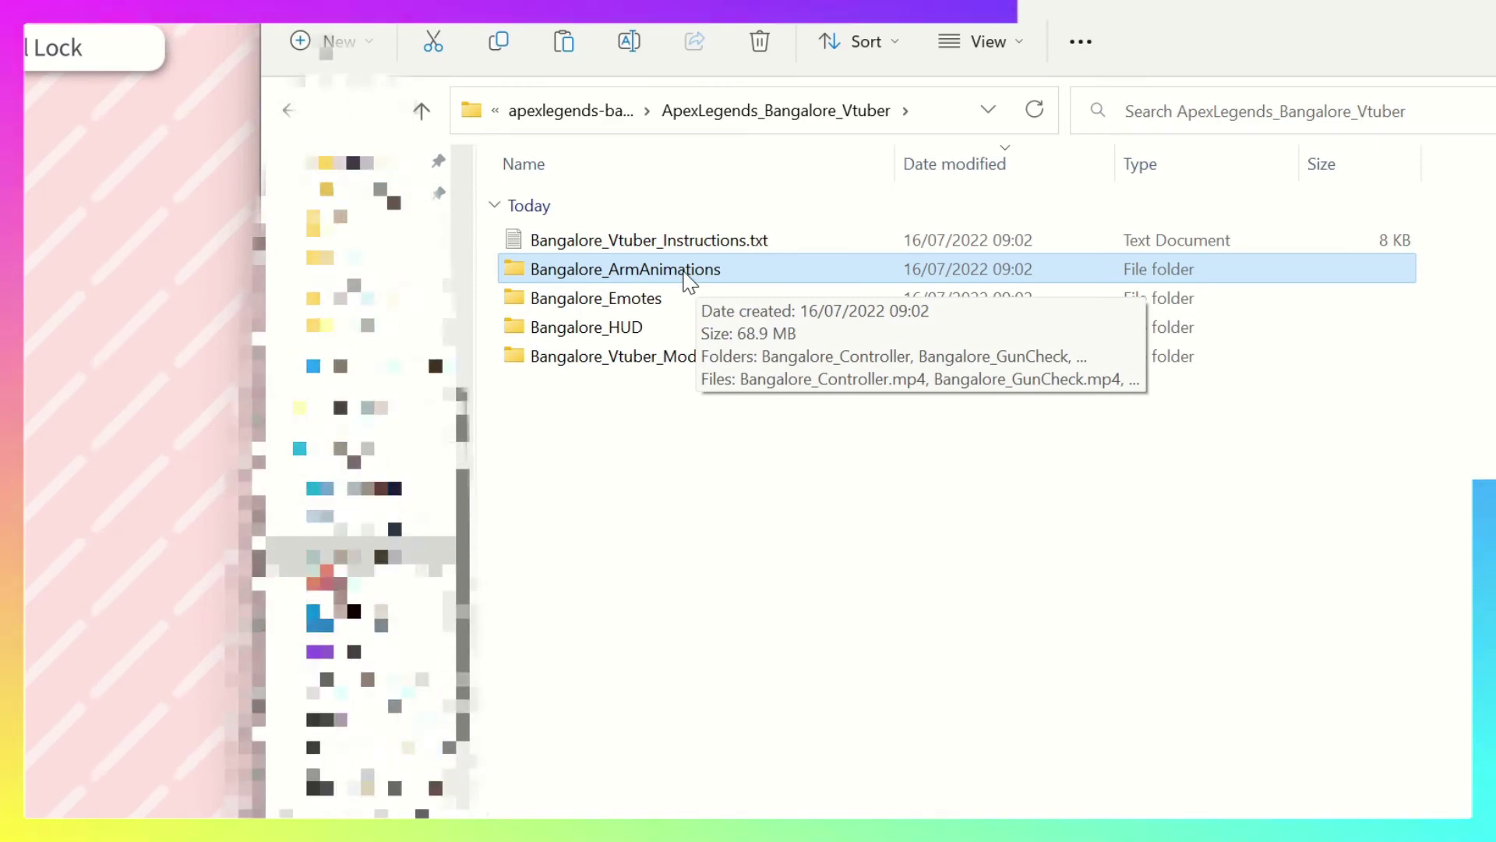
{"action": "double_click", "coordinate": [686, 272]}
{"action": "left_click_drag", "start_coordinate": [543, 467], "coordinate": [706, 380]}
{"action": "left_click", "coordinate": [682, 324], "text": "ctrl"}
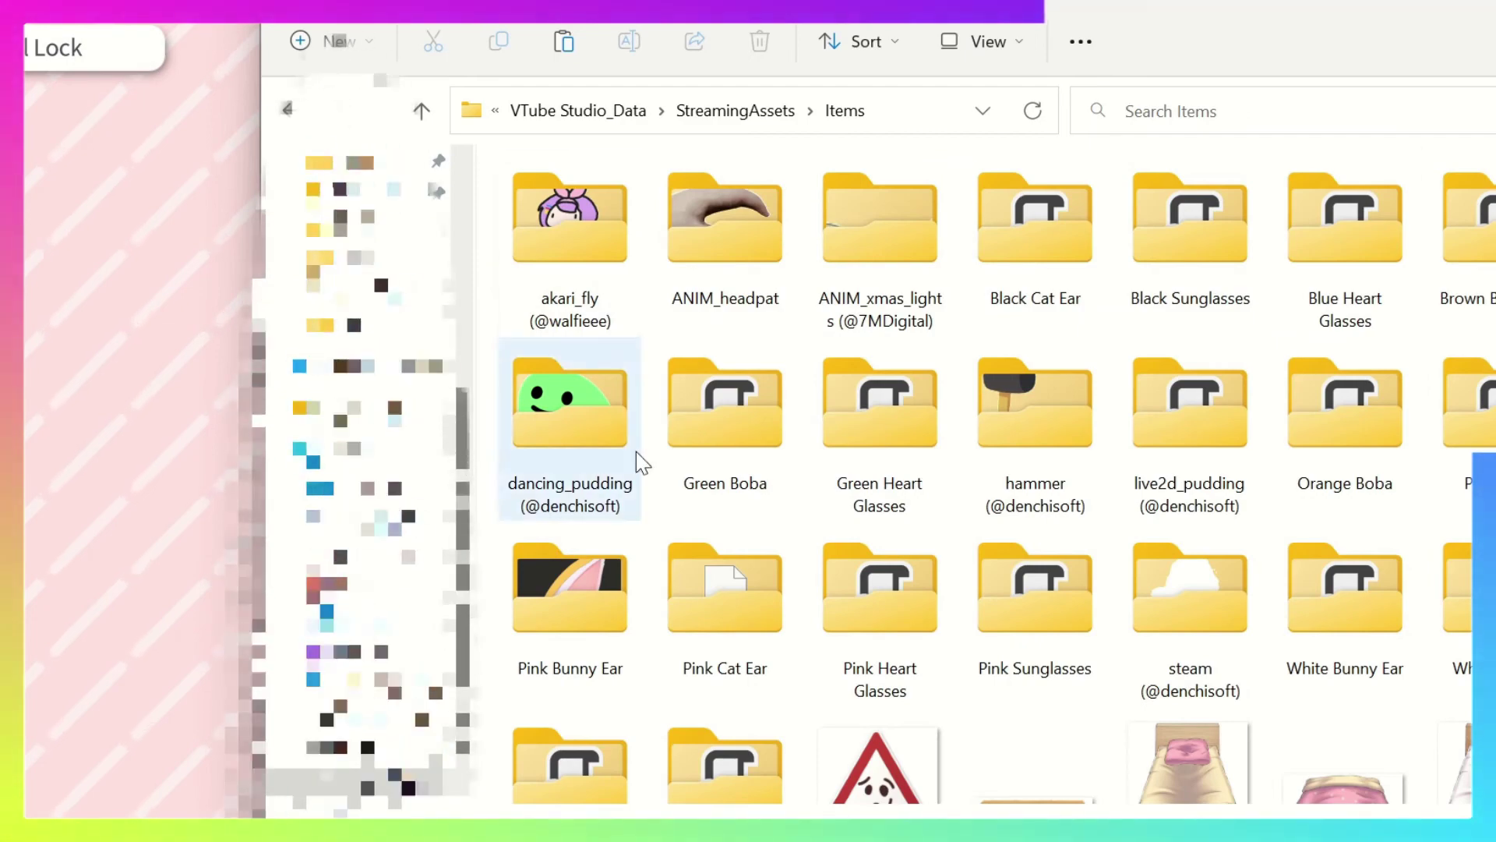
{"action": "key", "text": "ctrl+v"}
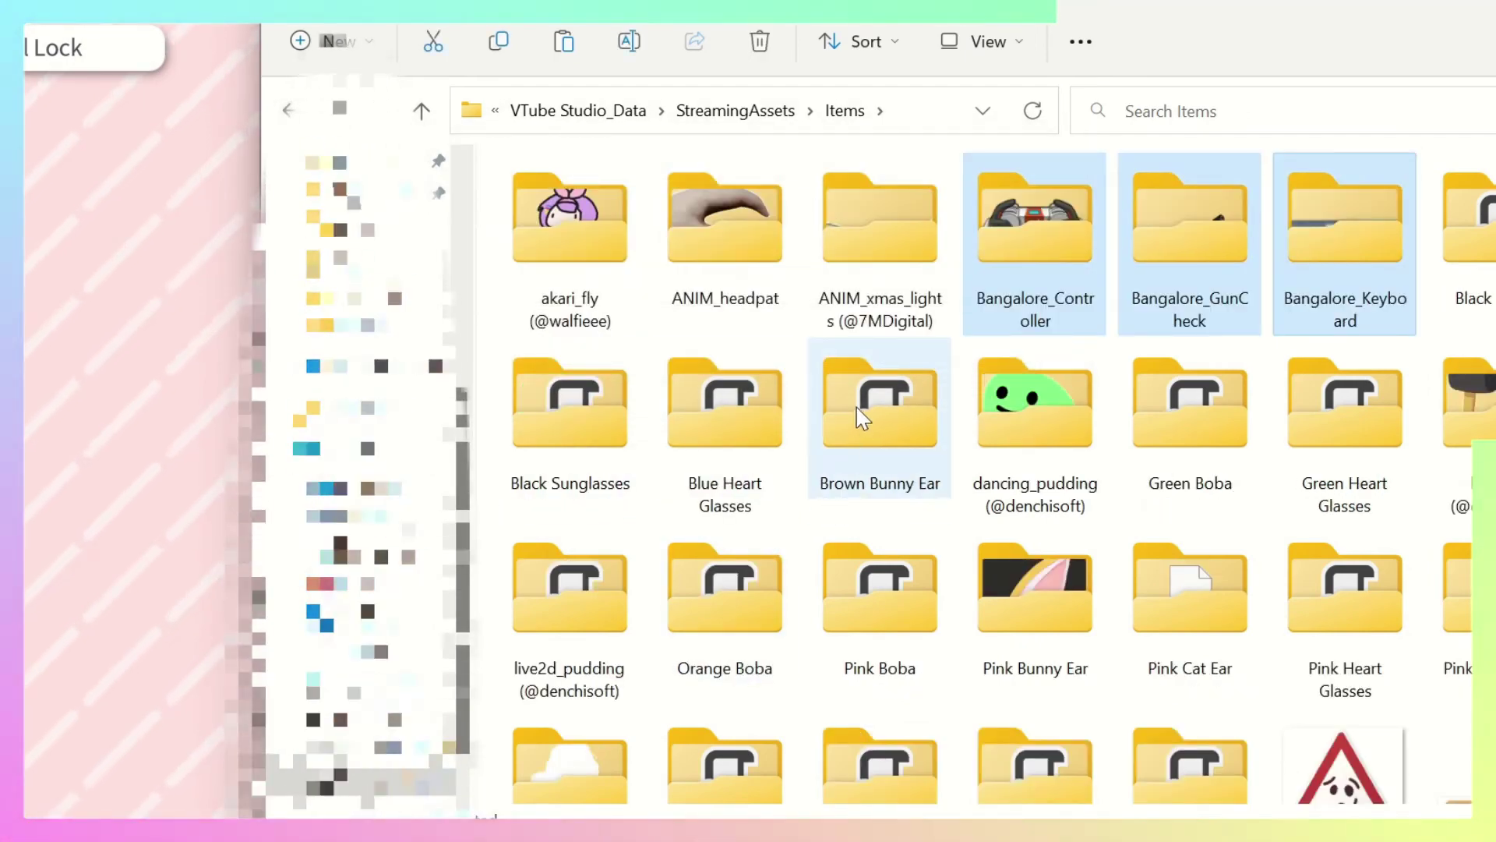
Filter the items by "ban" and add Bangalore_GunCheck to the scene, pinned to the Live2D model at 15 FPS.
{"action": "left_click", "coordinate": [84, 271]}
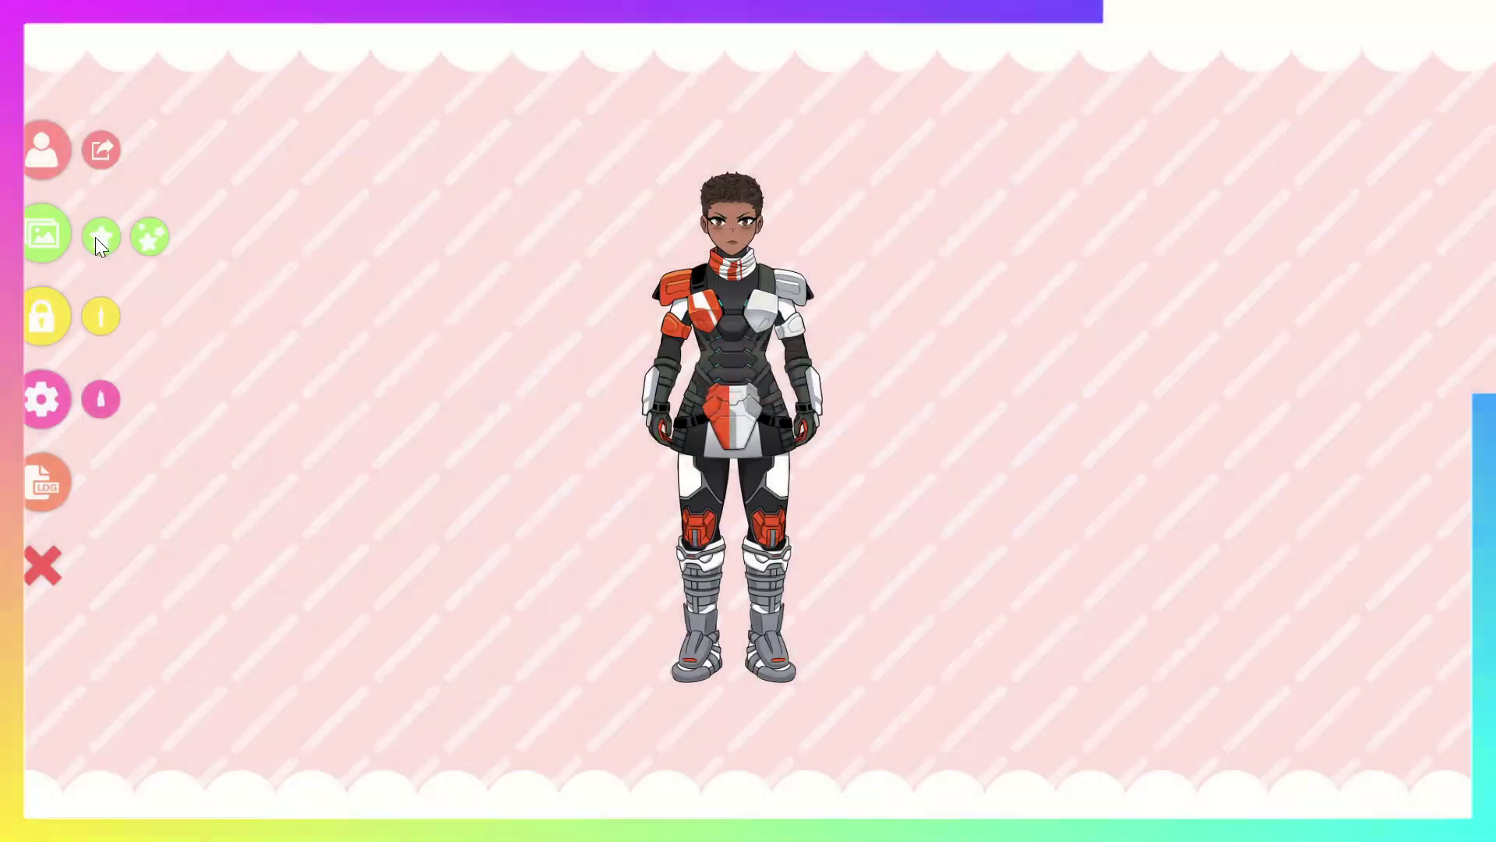
{"action": "left_click", "coordinate": [95, 237]}
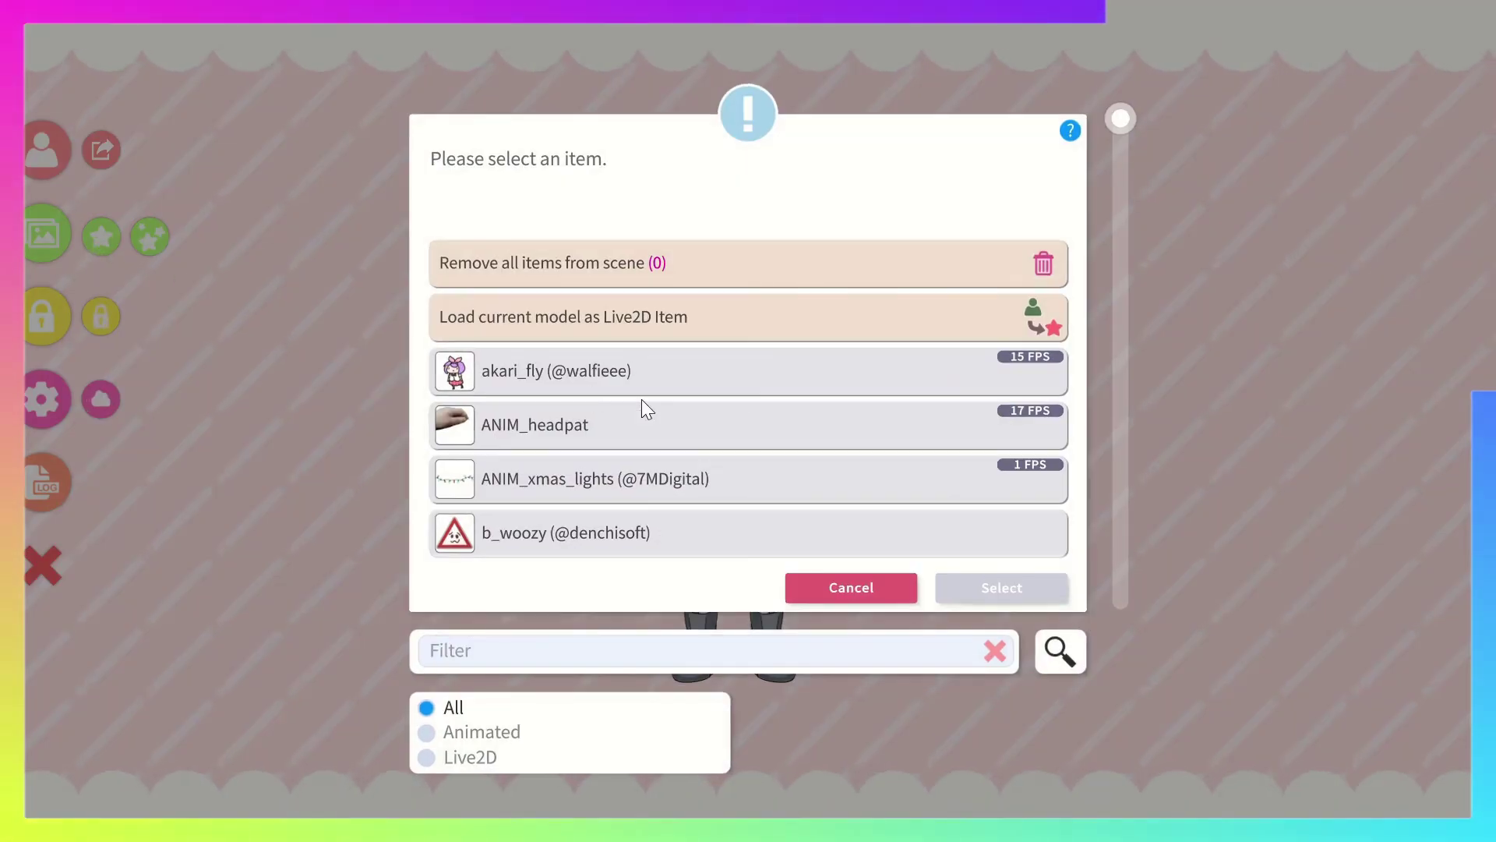
{"action": "type", "text": "ban"}
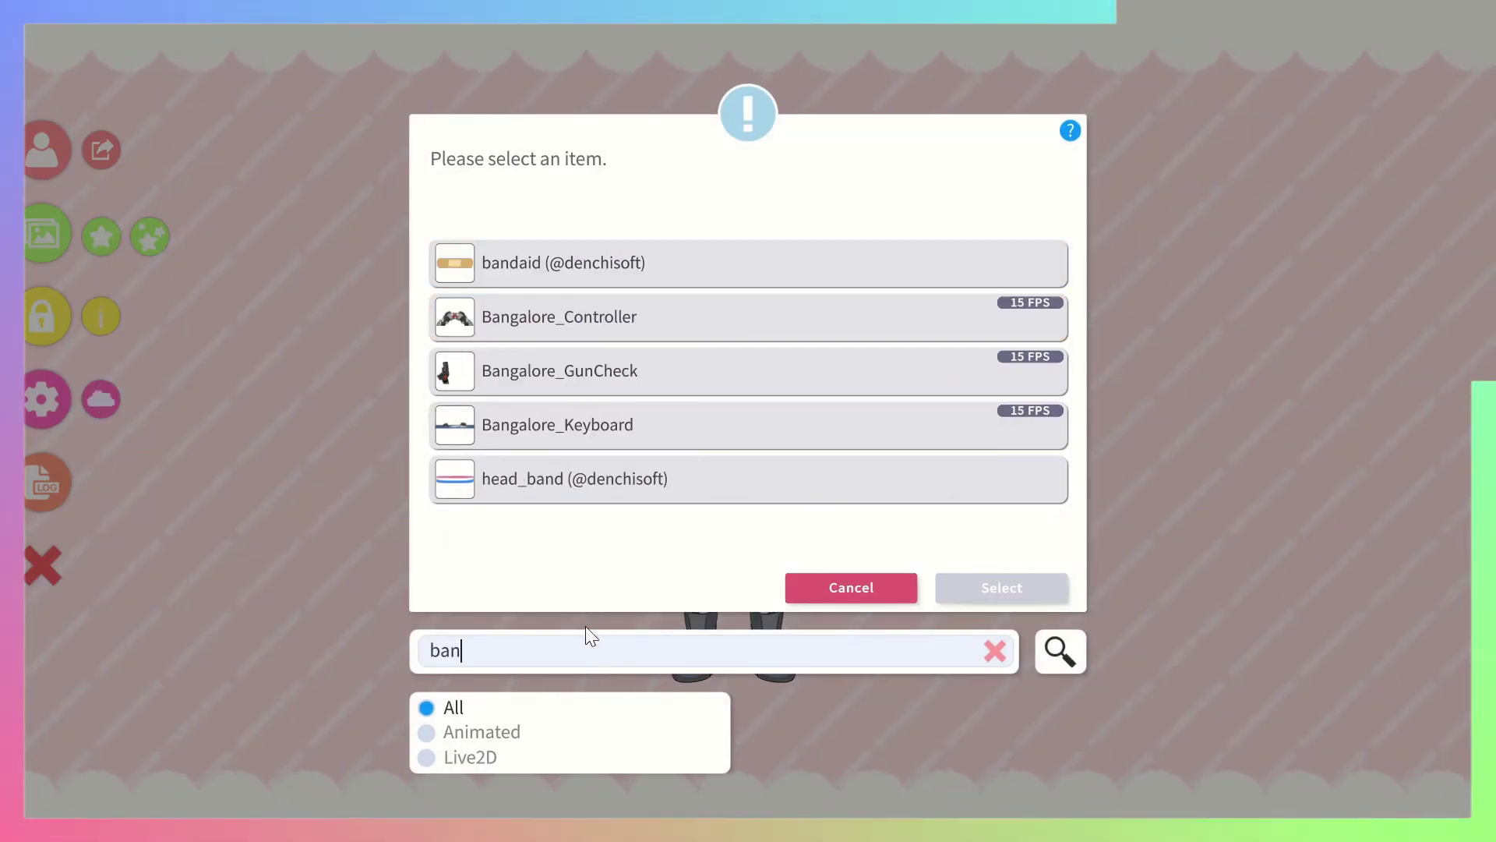
{"action": "left_click", "coordinate": [546, 380]}
{"action": "left_click", "coordinate": [1017, 583]}
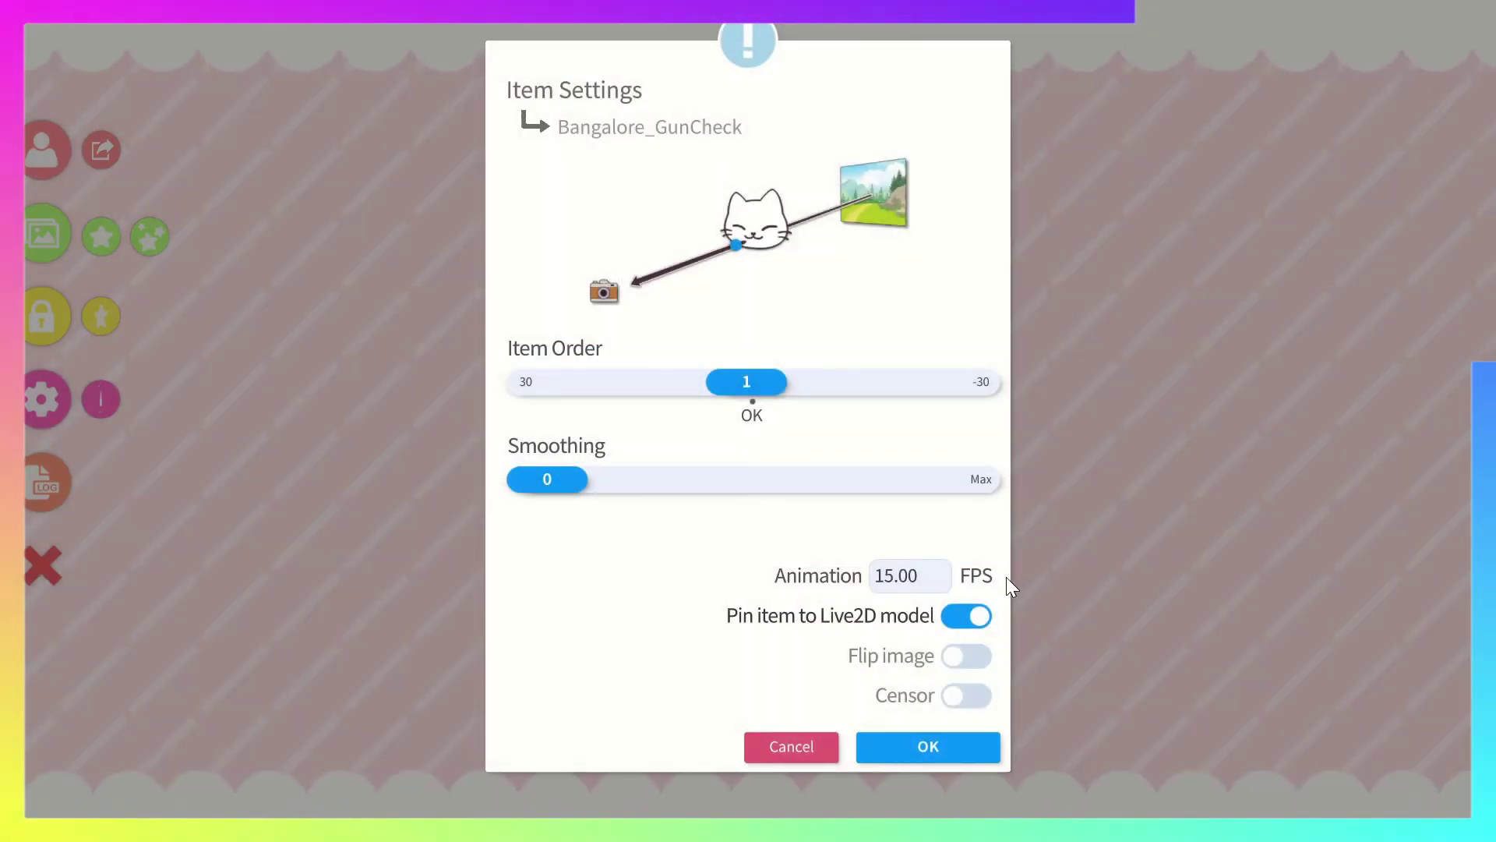
{"action": "left_click", "coordinate": [930, 747]}
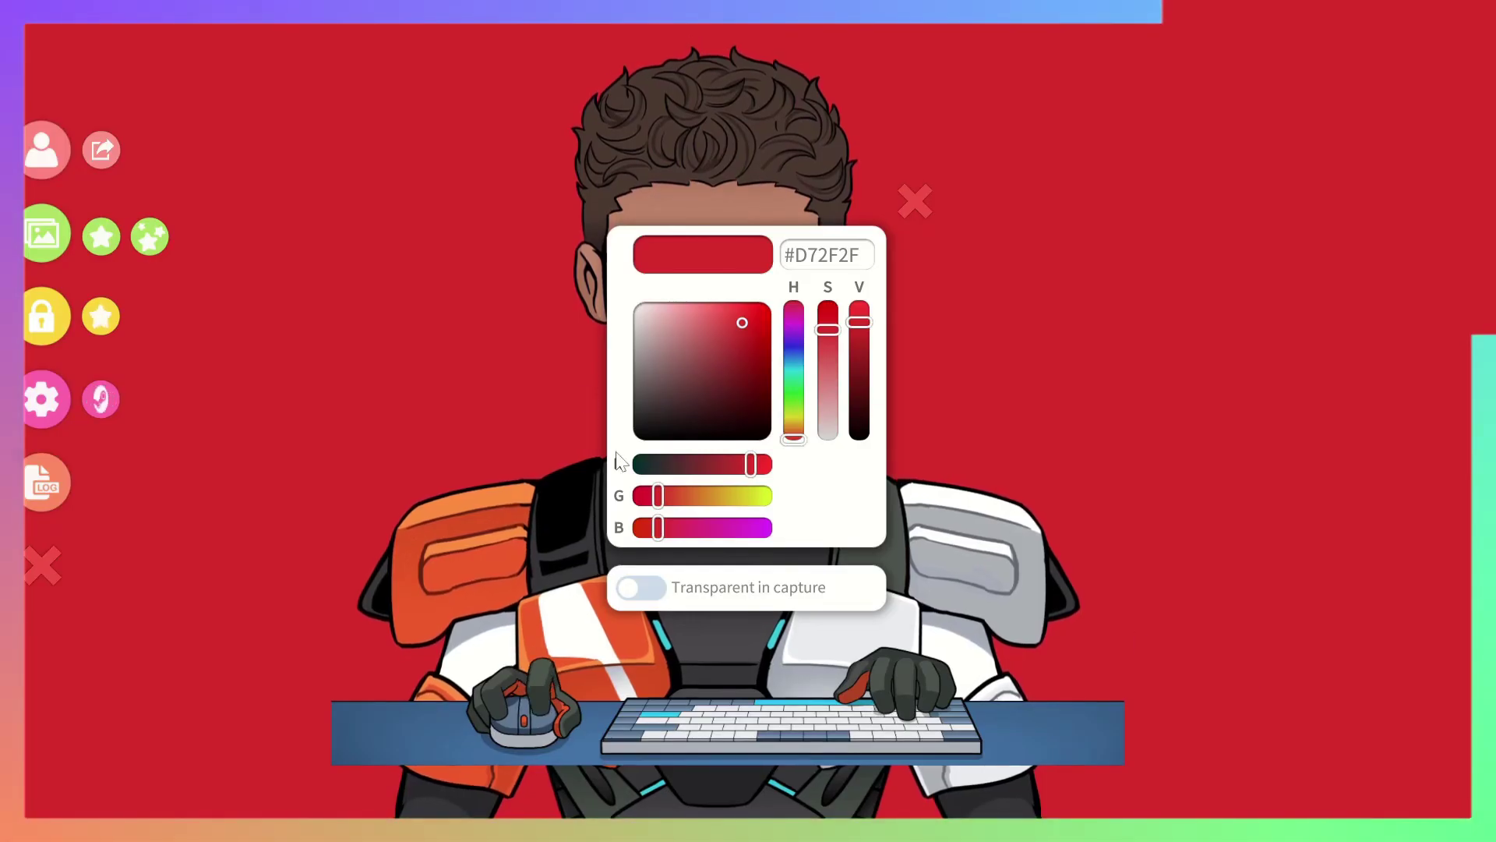
Close the open colour picker and choose ColorPicker as the scene background.
{"action": "left_click", "coordinate": [917, 201]}
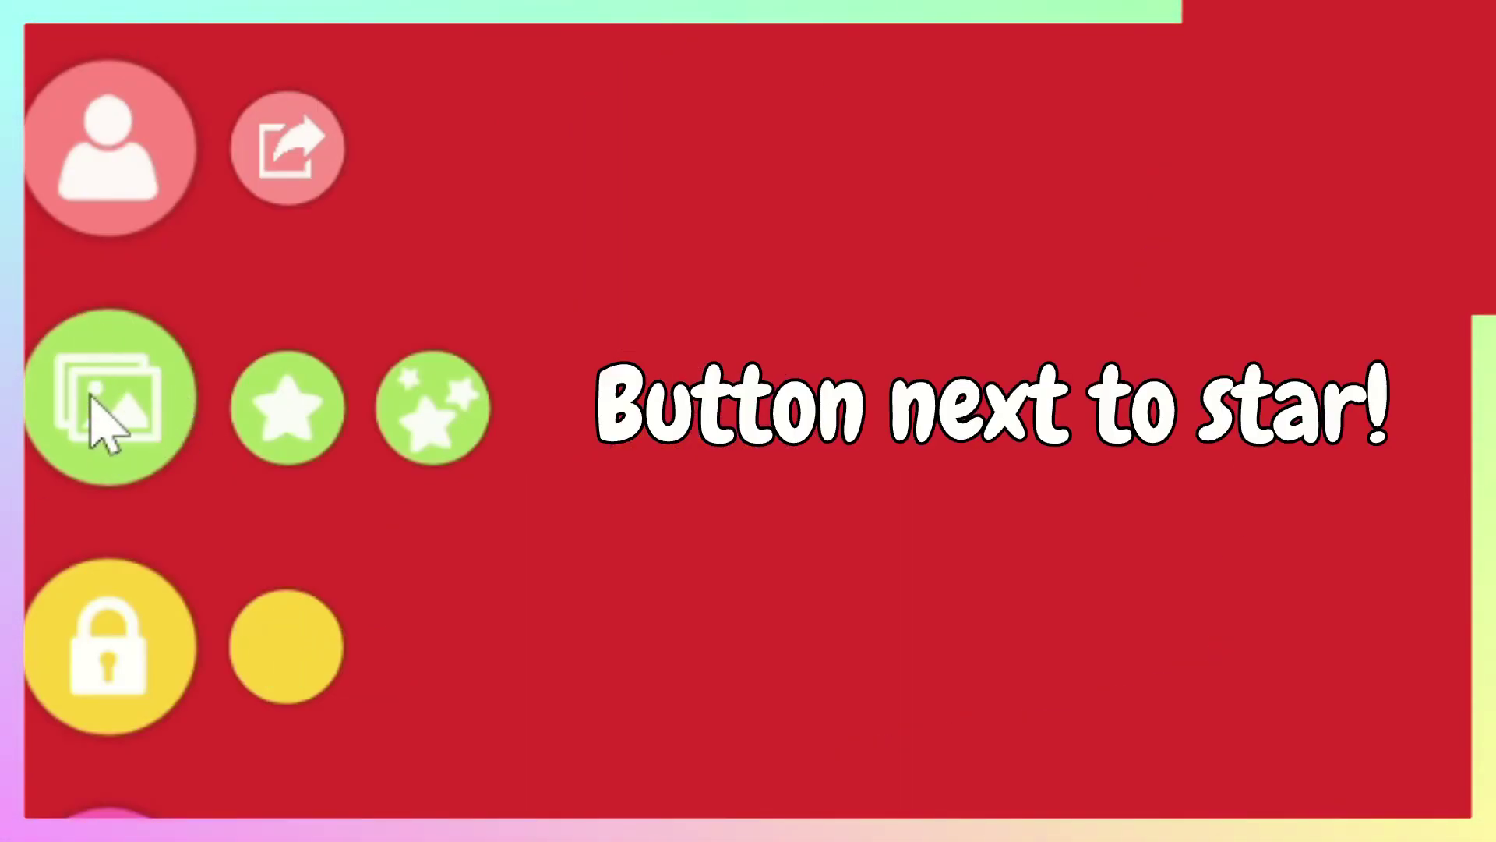
{"action": "left_click", "coordinate": [94, 401]}
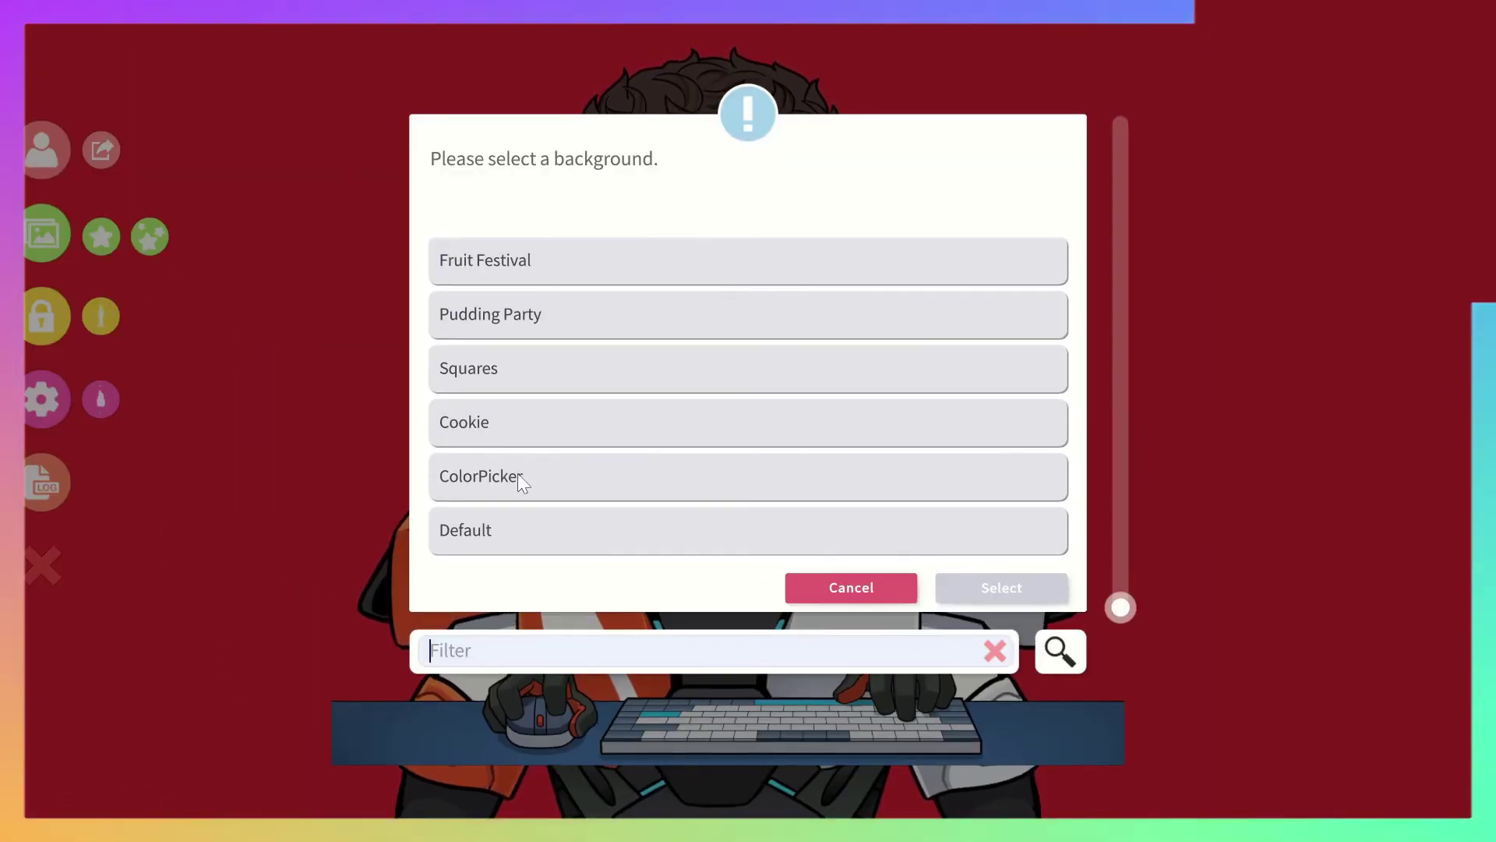
{"action": "left_click", "coordinate": [537, 477]}
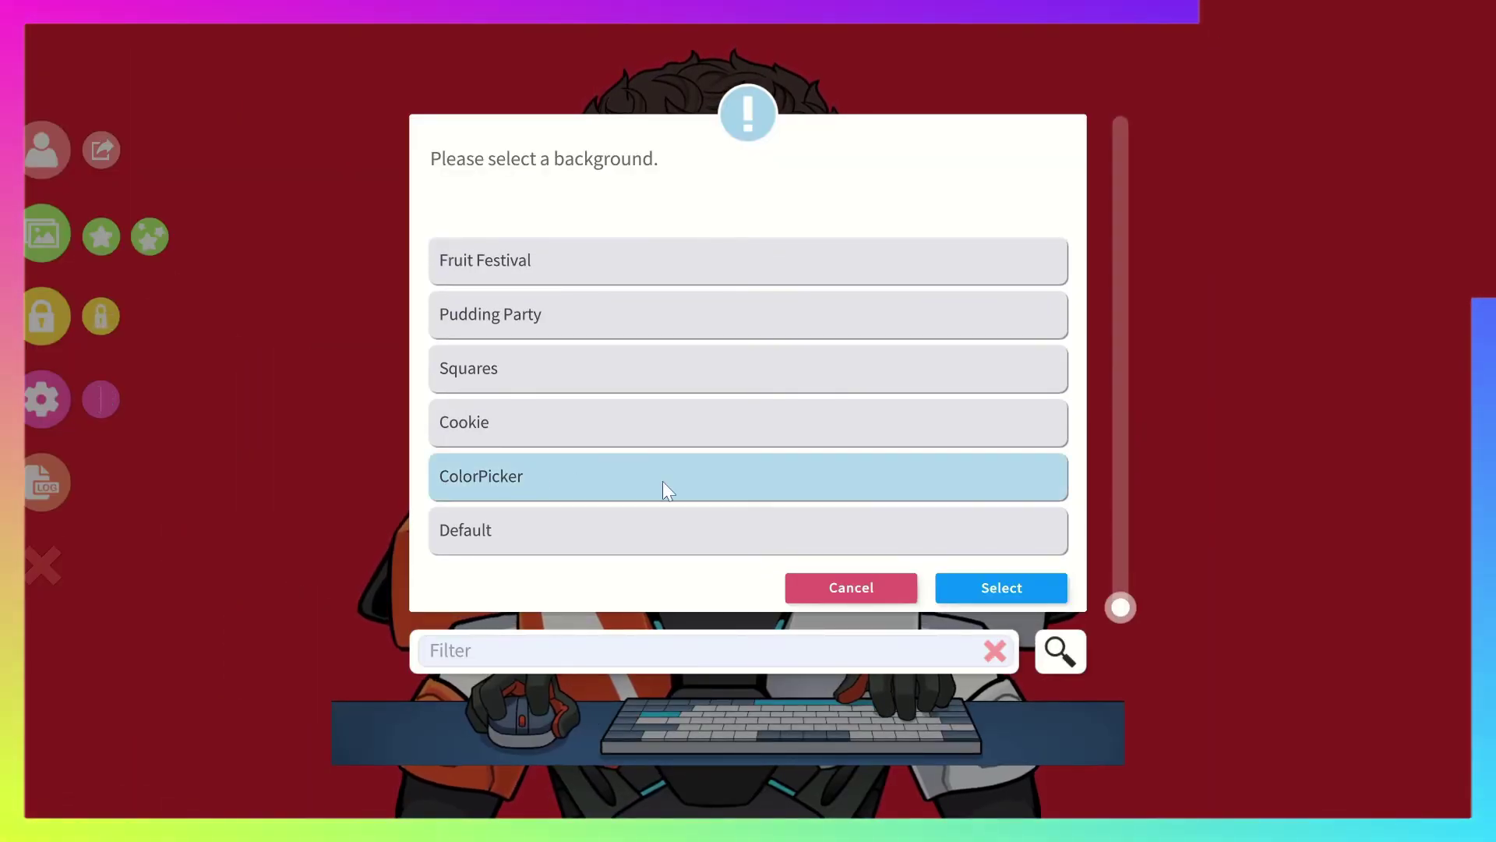
{"action": "left_click", "coordinate": [1017, 593]}
Adjust the background colour to a bright green and close the colour picker.
{"action": "left_click", "coordinate": [686, 321]}
{"action": "left_click_drag", "start_coordinate": [686, 321], "coordinate": [715, 388]}
{"action": "left_click_drag", "start_coordinate": [658, 495], "coordinate": [751, 496]}
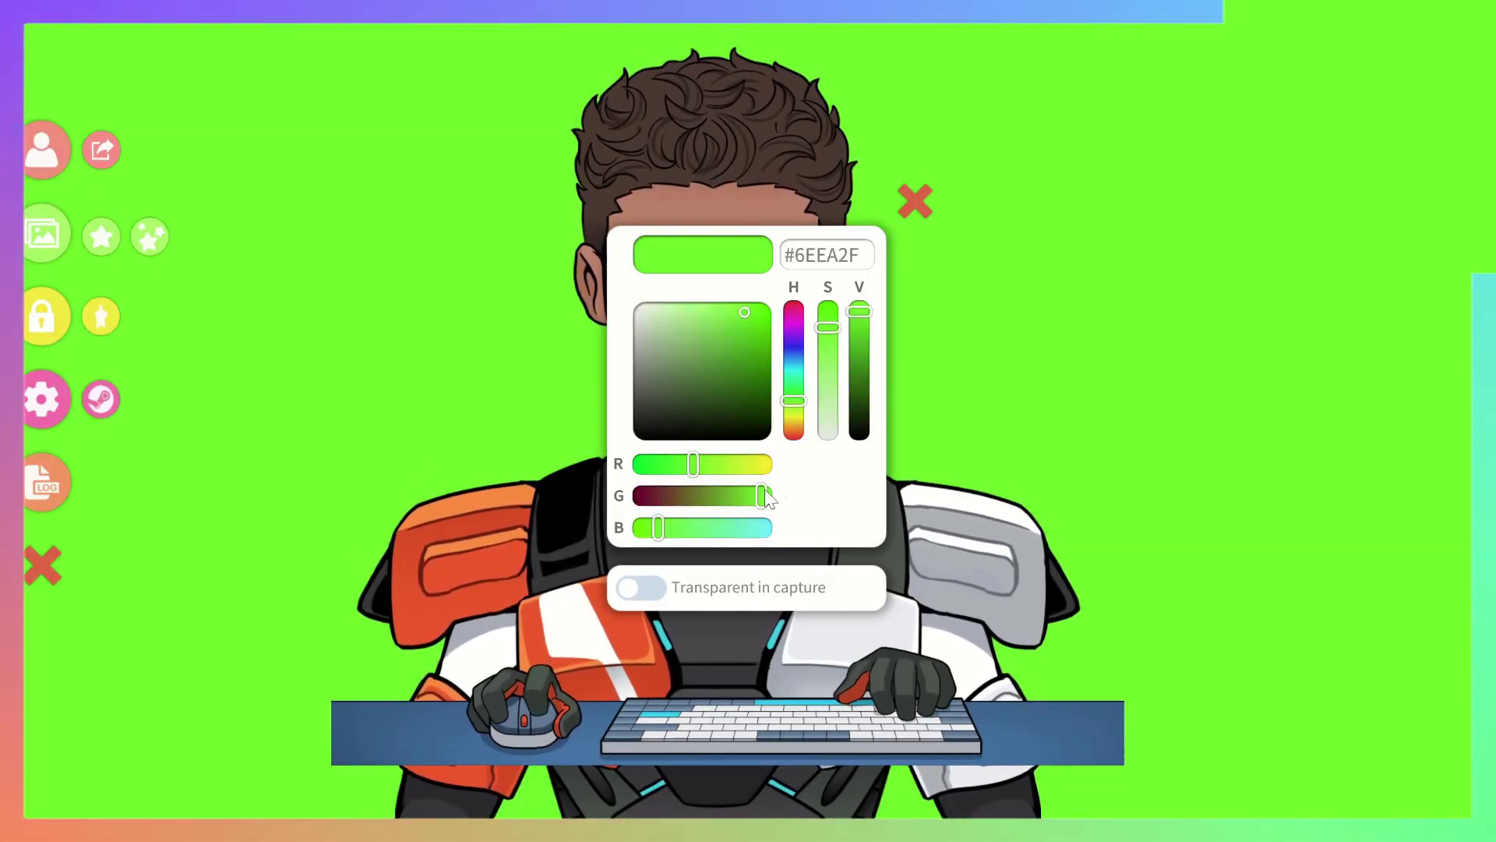
{"action": "mouse_move", "coordinate": [709, 321]}
{"action": "left_mouse_down"}
{"action": "mouse_move", "coordinate": [680, 377]}
{"action": "mouse_move", "coordinate": [696, 346]}
{"action": "left_mouse_up"}
{"action": "left_click", "coordinate": [912, 200]}
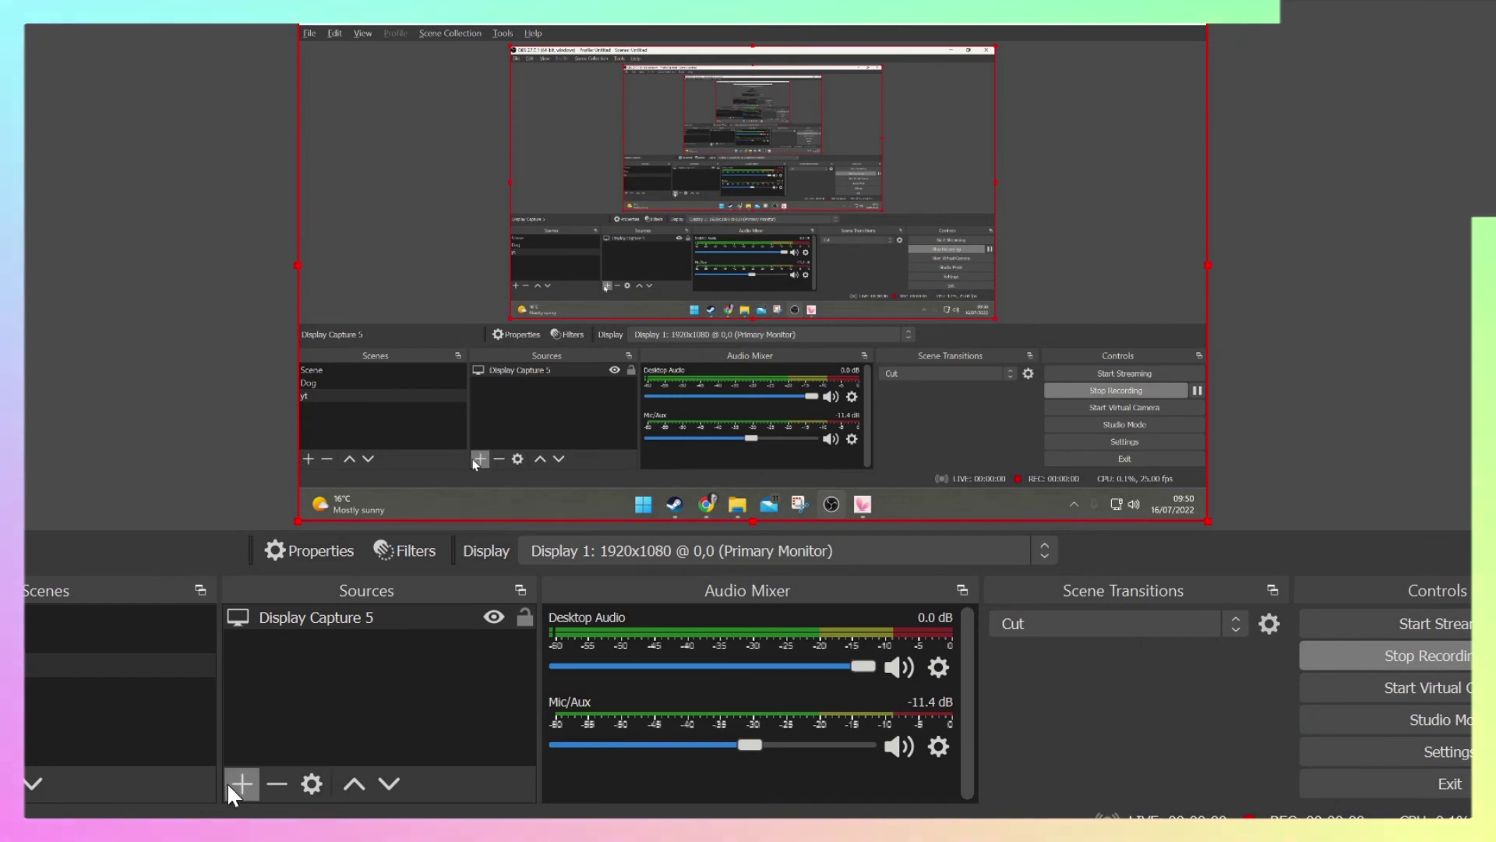
In OBS, add a new Game Capture source named vtube2.
{"action": "left_click", "coordinate": [234, 783]}
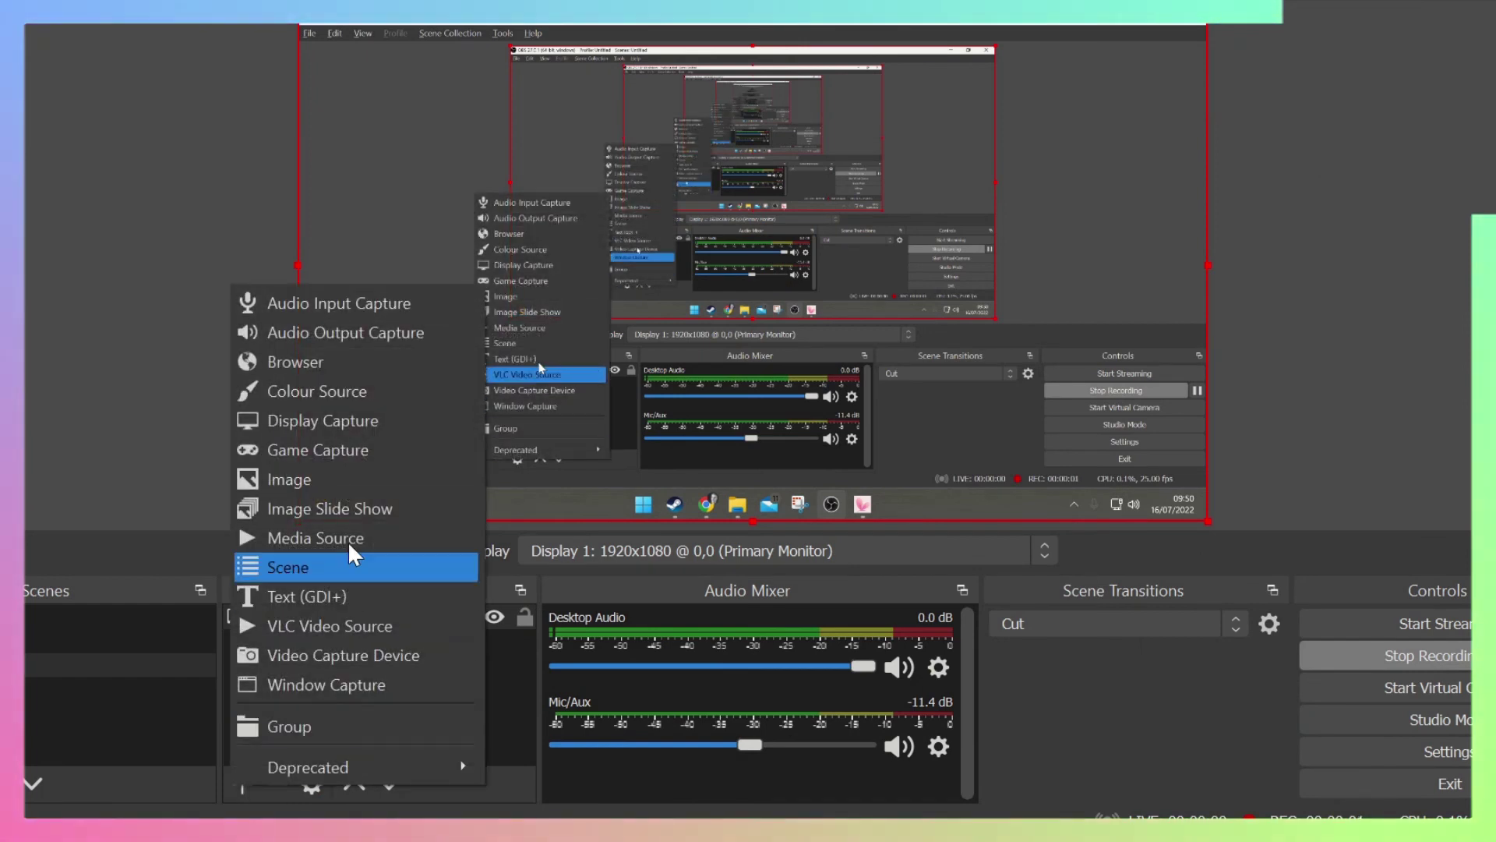
{"action": "left_click", "coordinate": [354, 451]}
{"action": "type", "text": "vtube"}
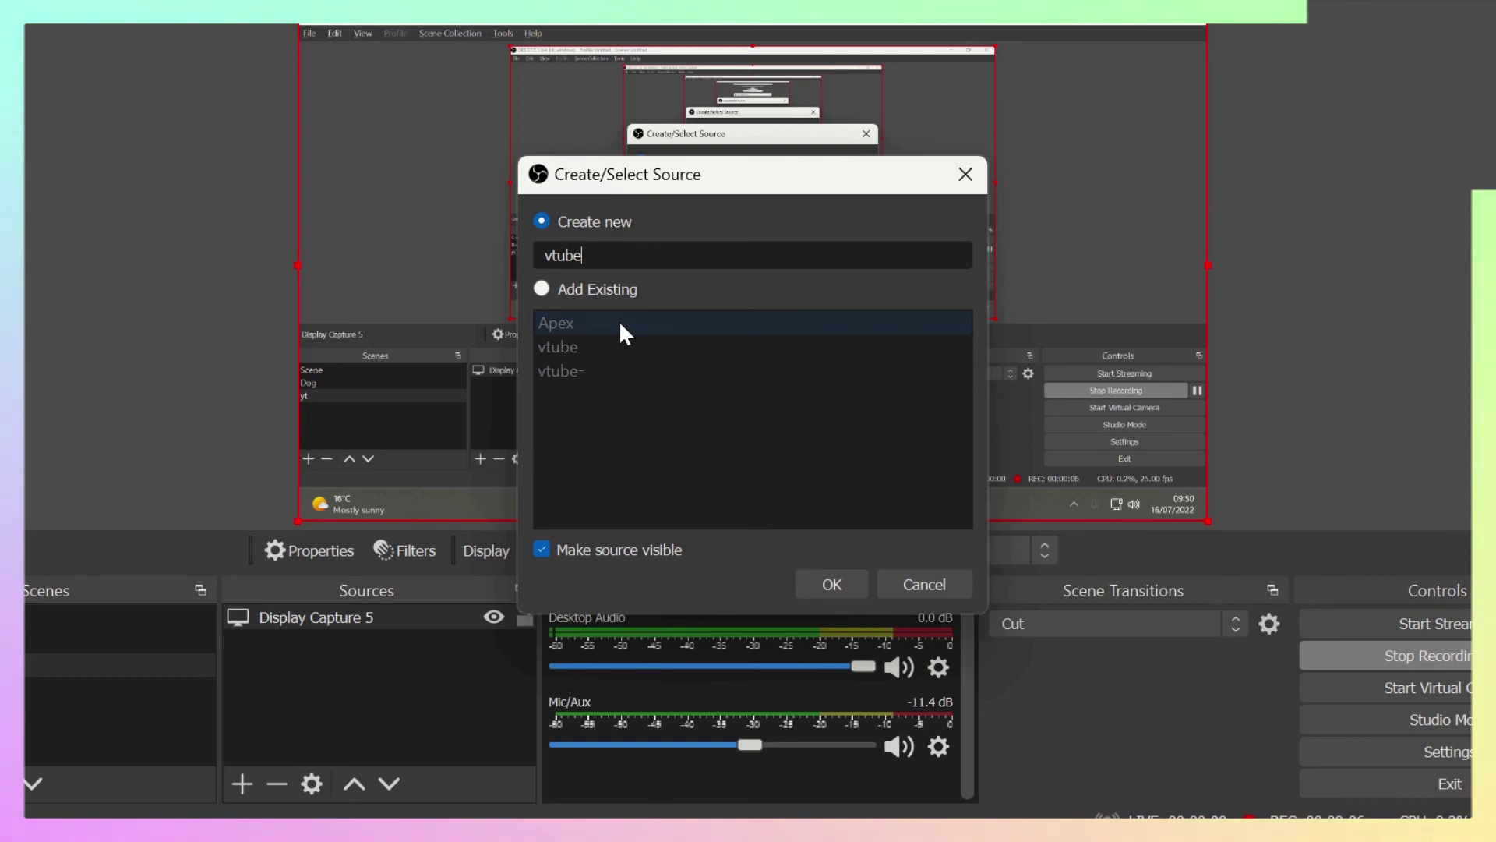
{"action": "key", "text": "Return"}
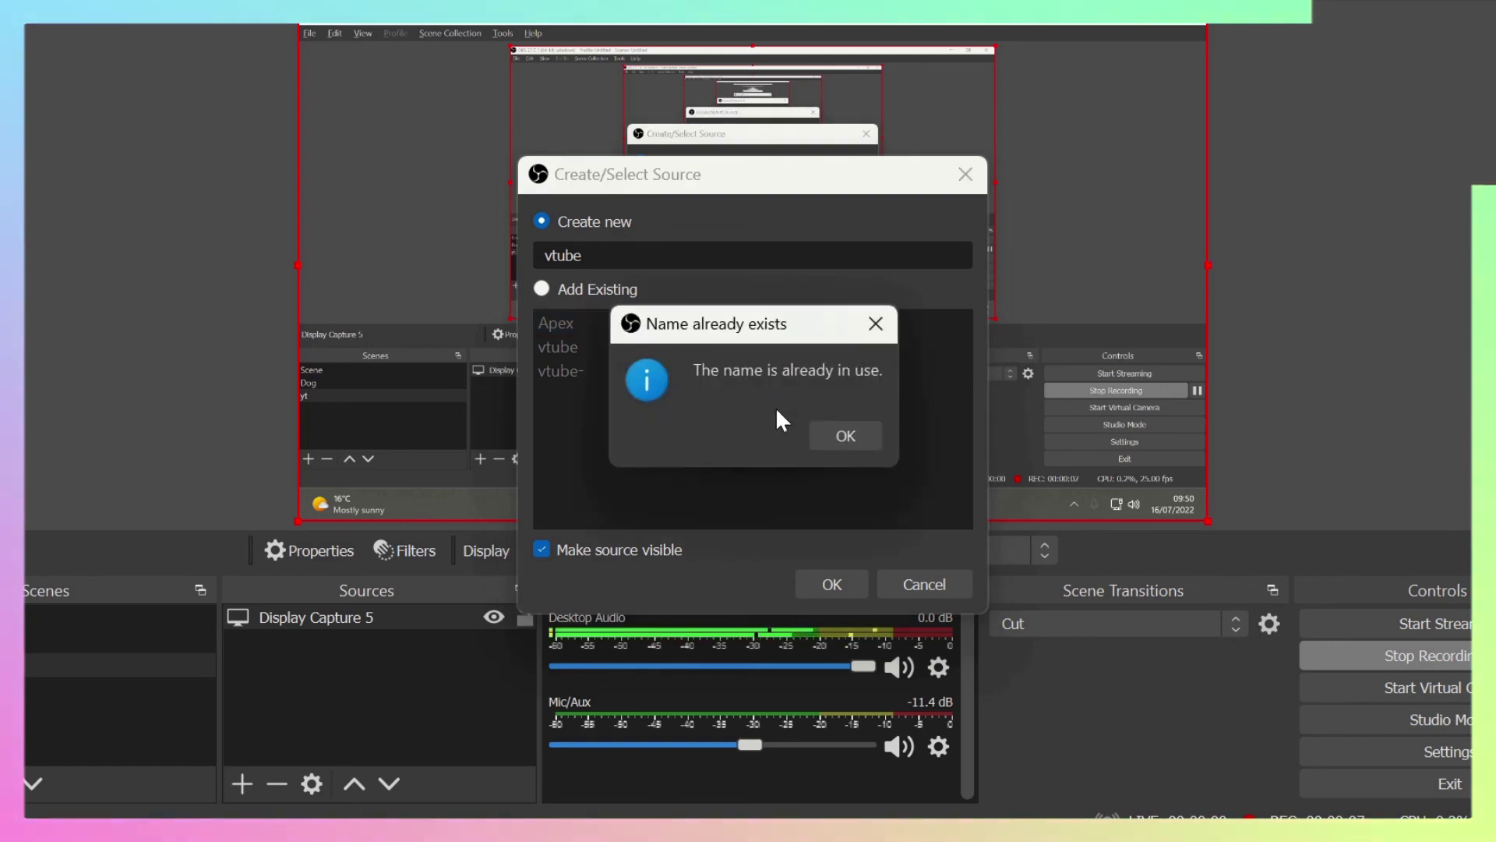
{"action": "left_click", "coordinate": [844, 434]}
{"action": "type", "text": "1"}
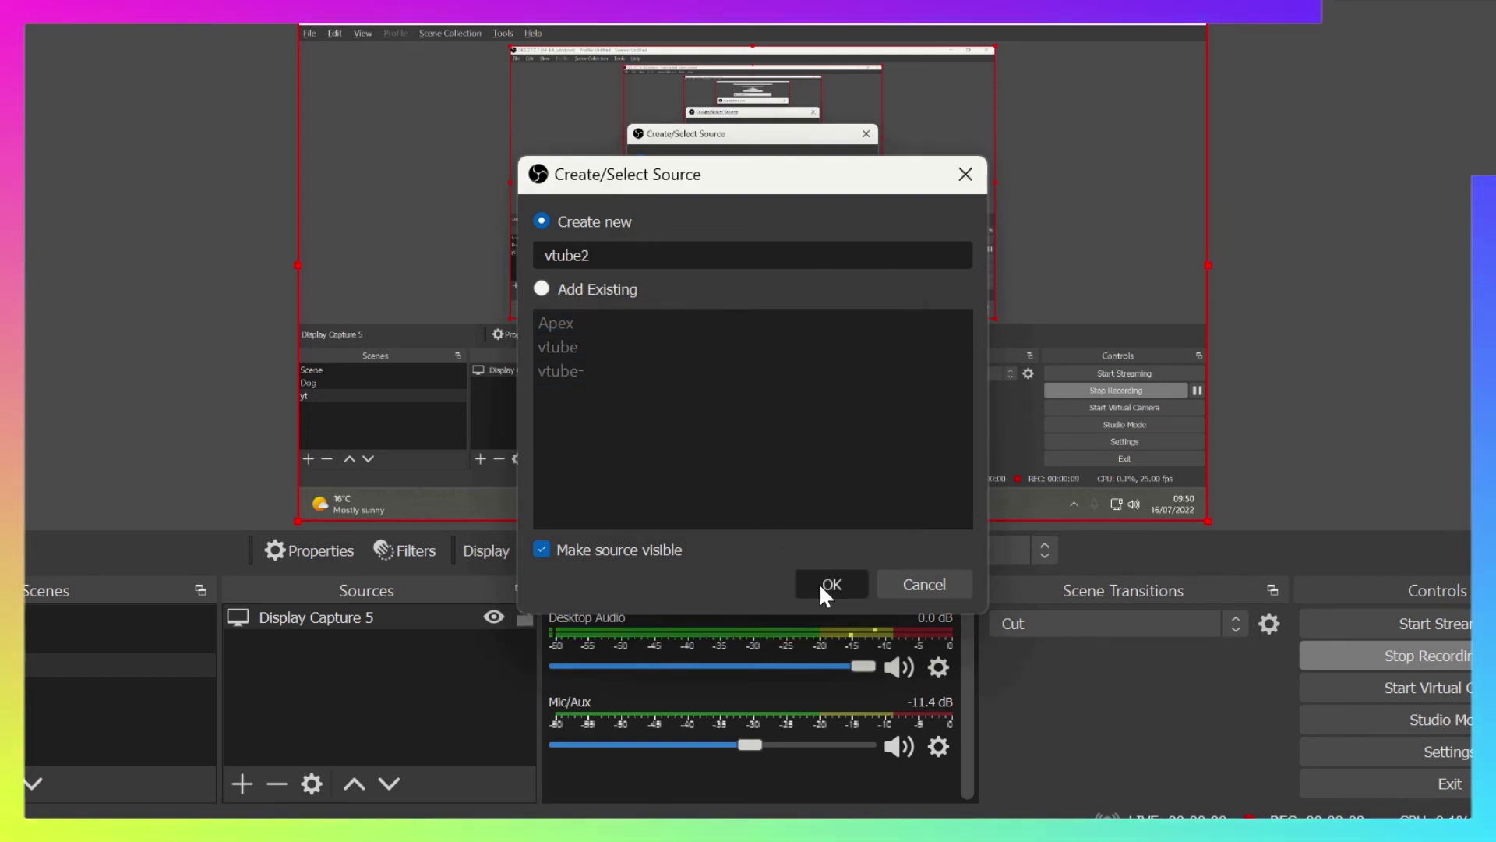
{"action": "left_click", "coordinate": [820, 583]}
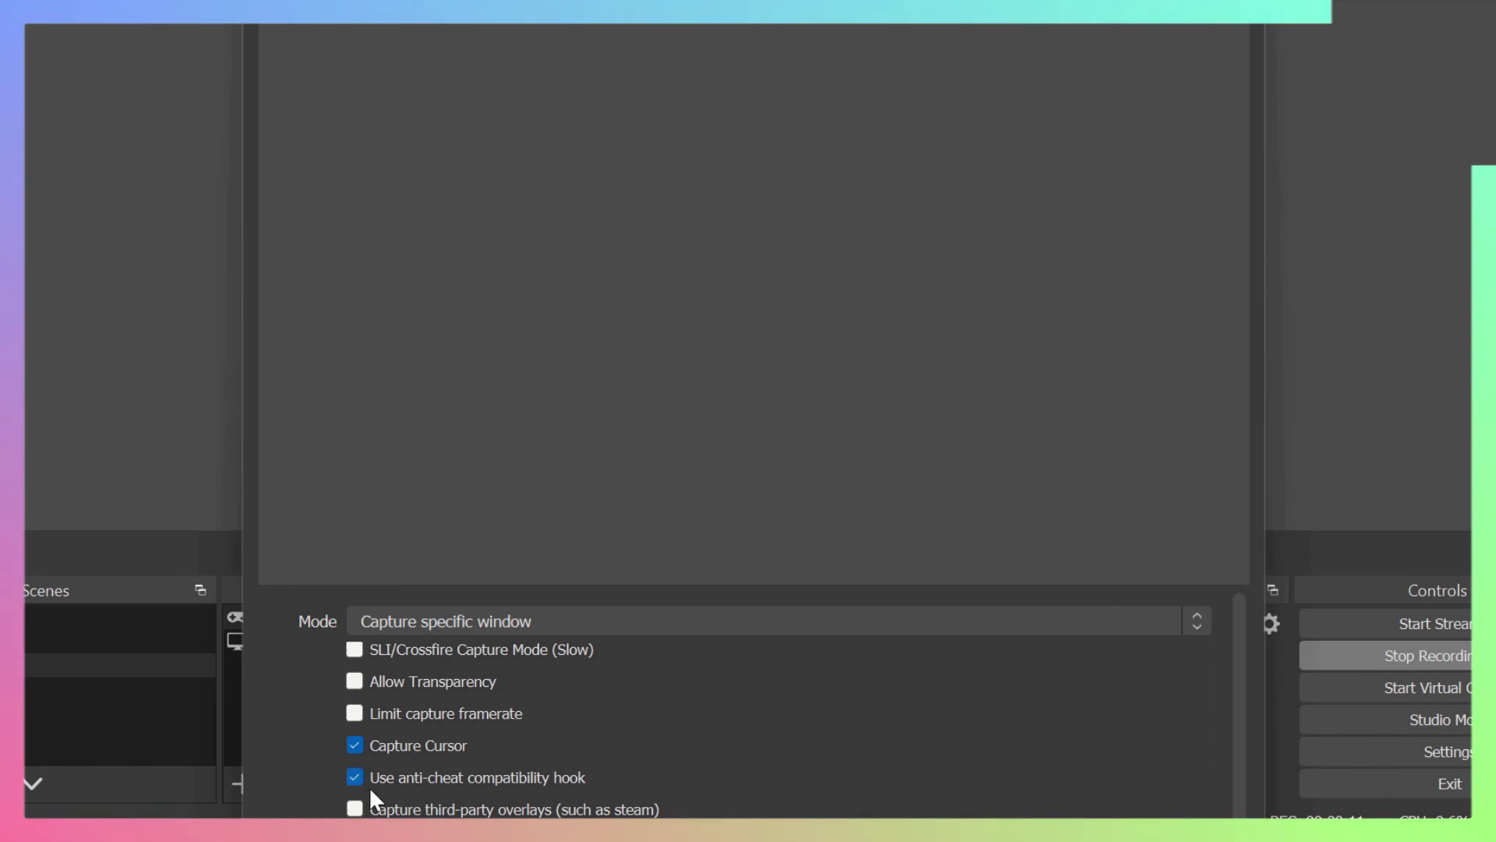
Disable Capture Cursor for the vtube2 source, and turn Allow Transparency on and off again.
{"action": "left_click", "coordinate": [355, 745]}
{"action": "left_click", "coordinate": [355, 681]}
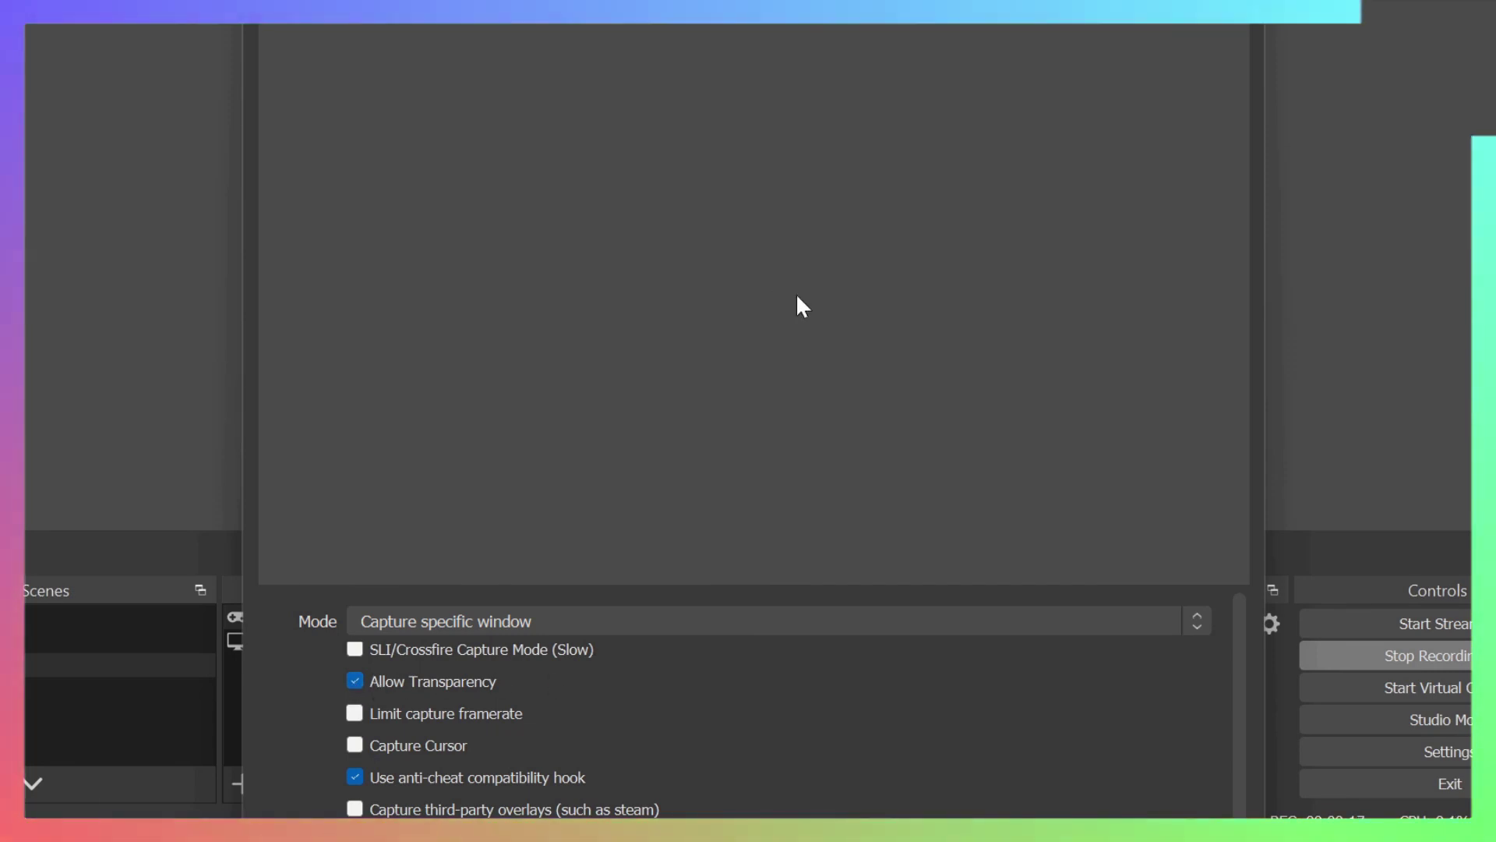
{"action": "left_click", "coordinate": [355, 681]}
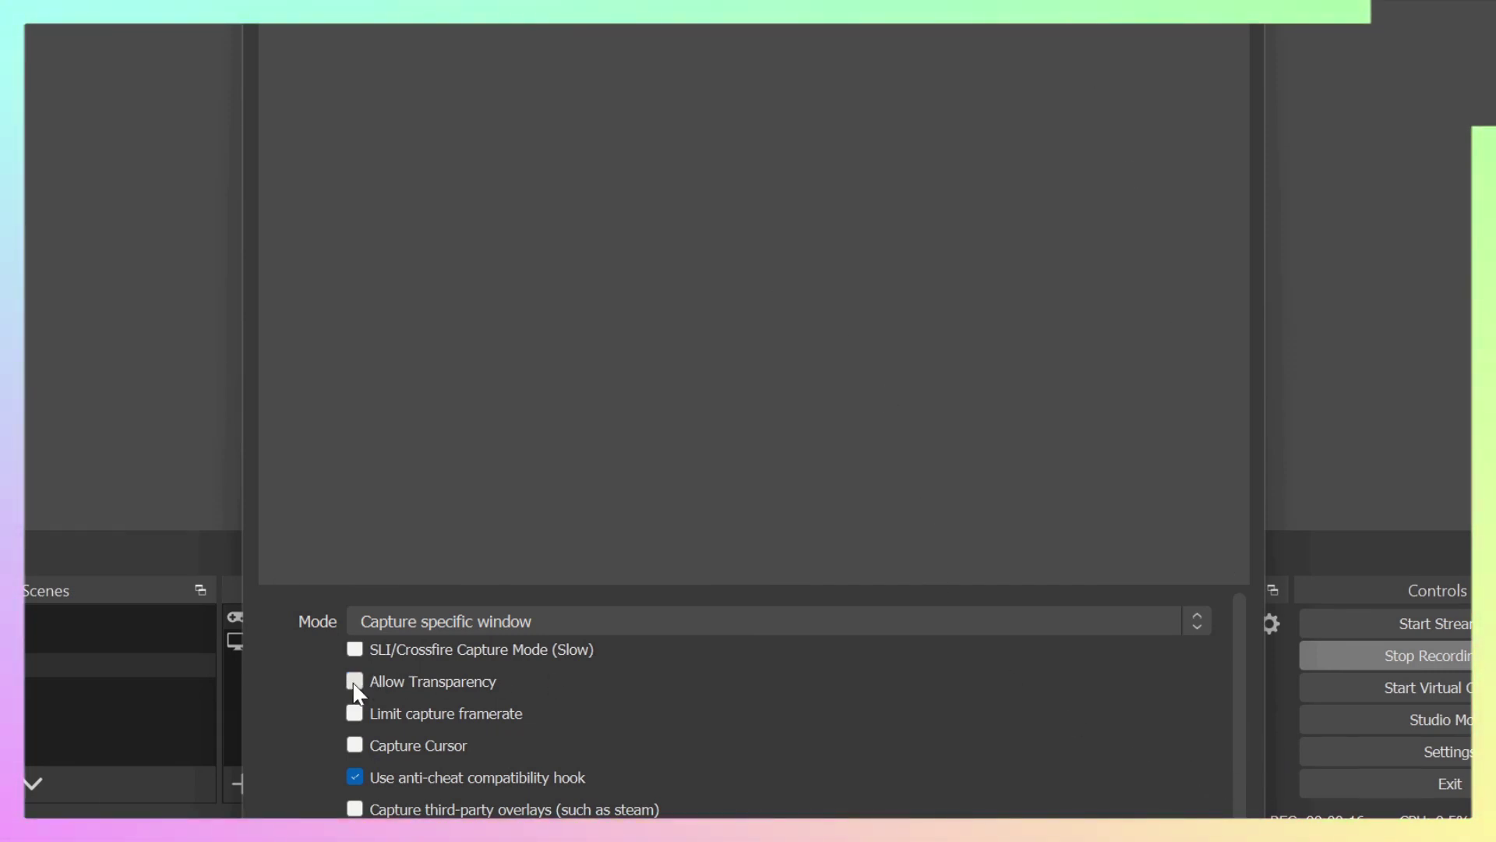